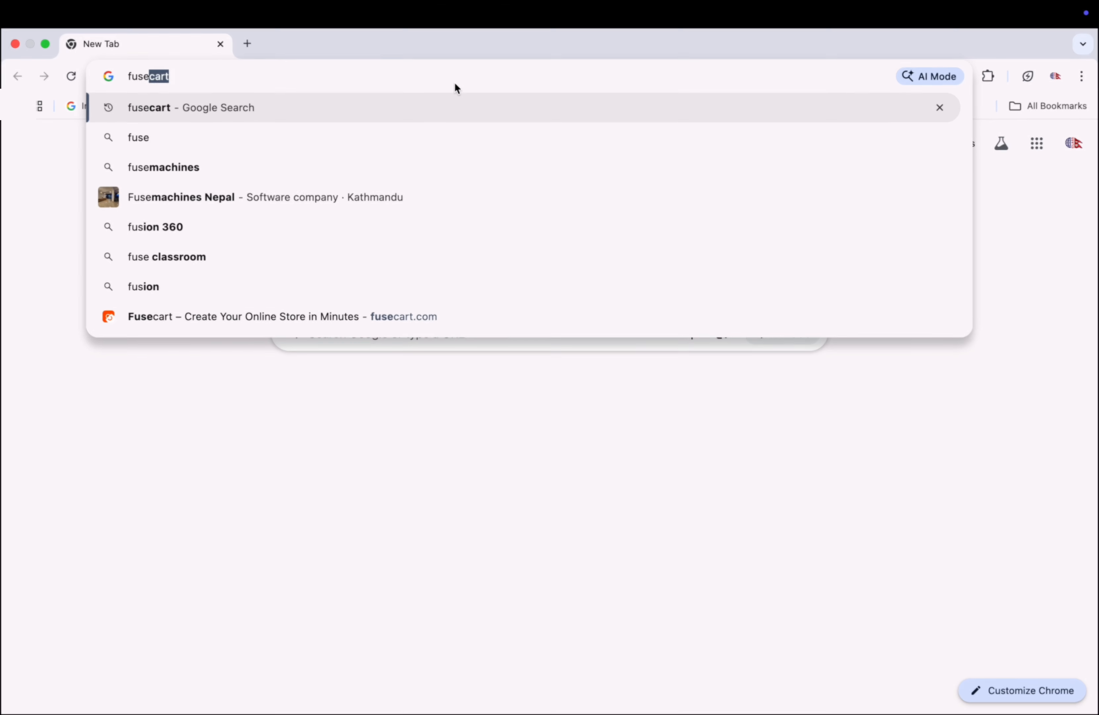
# Go to fusecart.com and sign up for a new account by continuing with Google.
pyautogui.write('c')
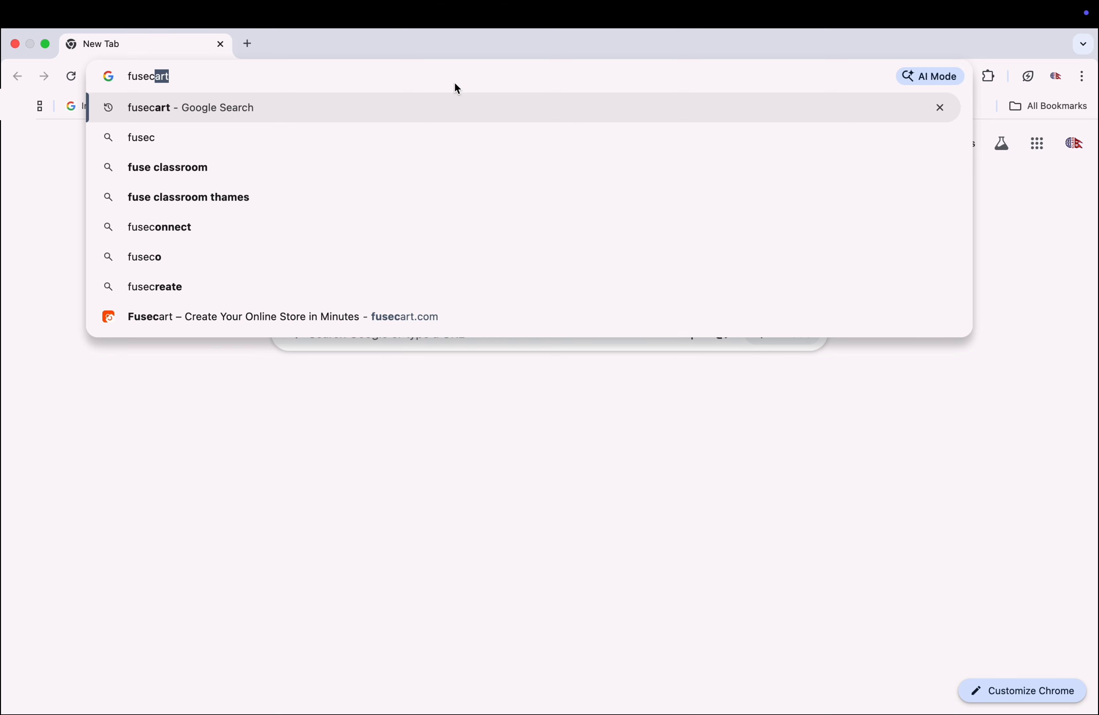
pyautogui.write('art.com')
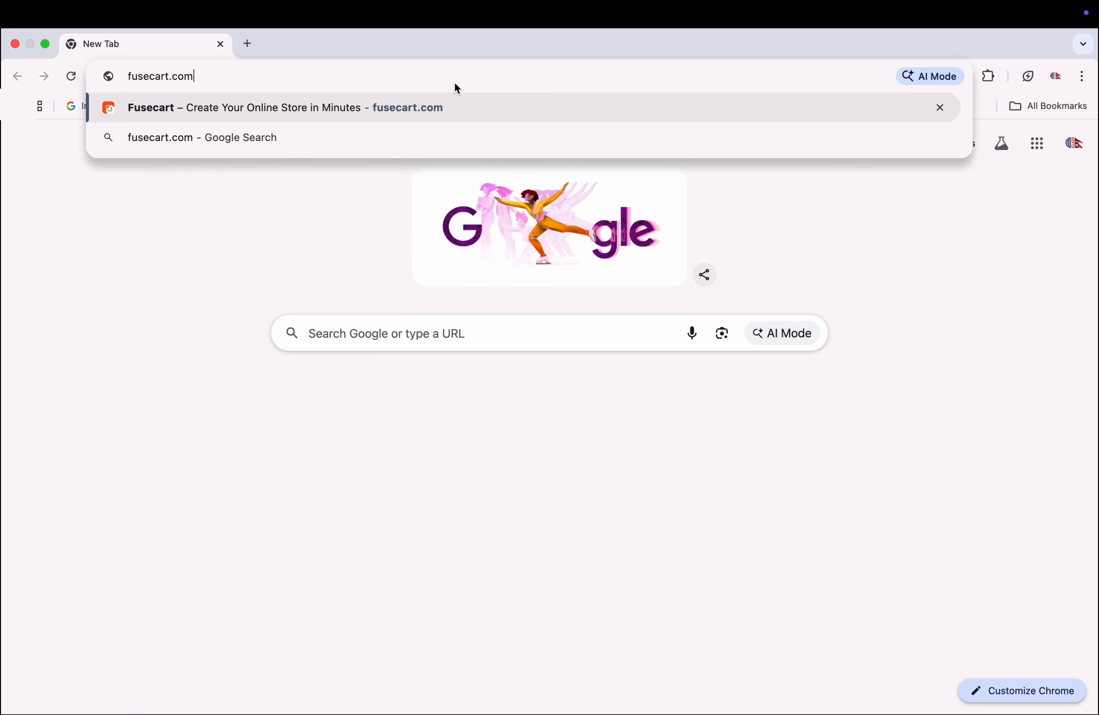
pyautogui.press('Return')
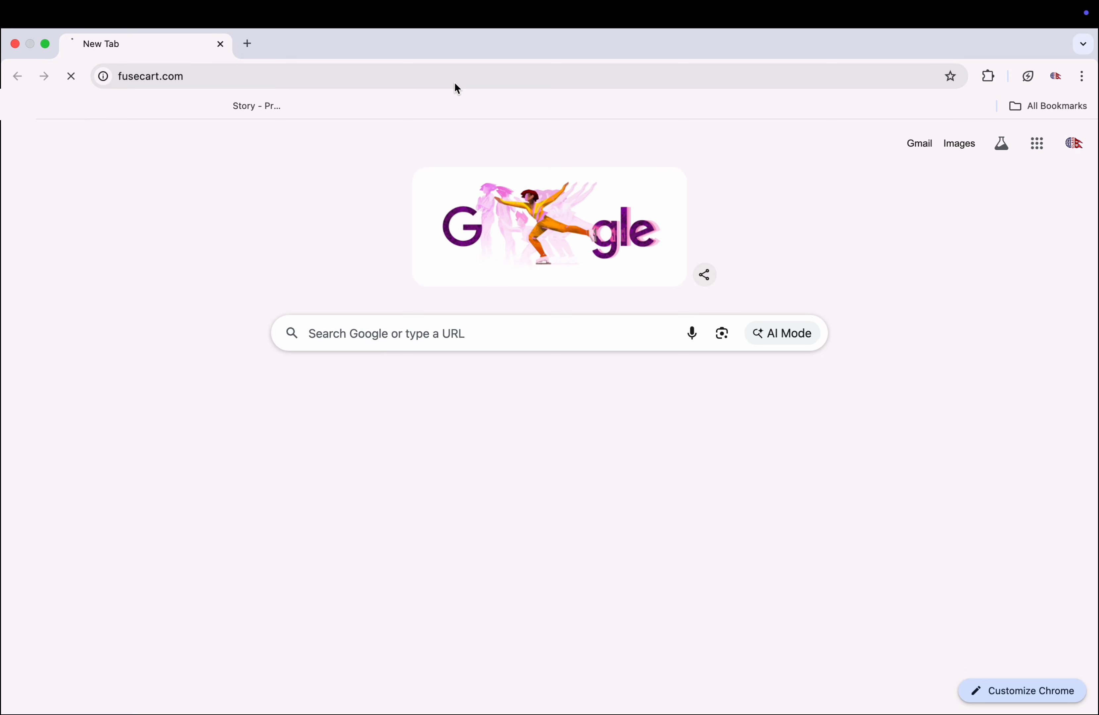
pyautogui.click(945, 150)
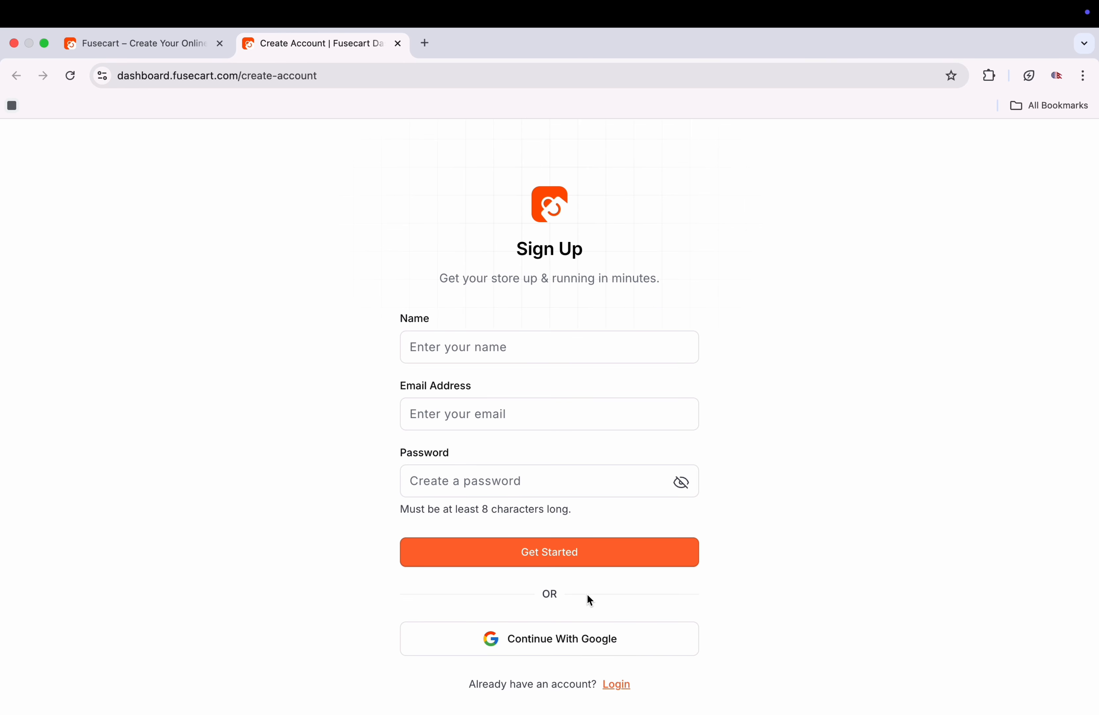
pyautogui.click(575, 646)
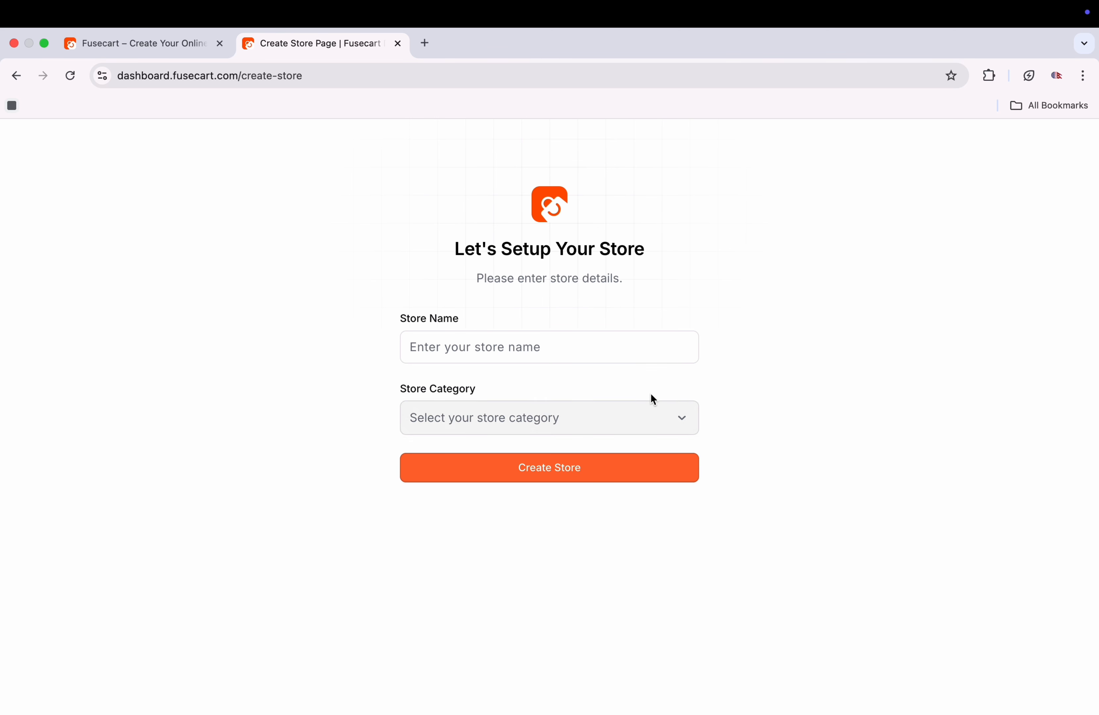
# Create a store named "Fancy Store" in the Fashion & Apparel category and view its website.
pyautogui.click(603, 347)
pyautogui.write('Fancy St')
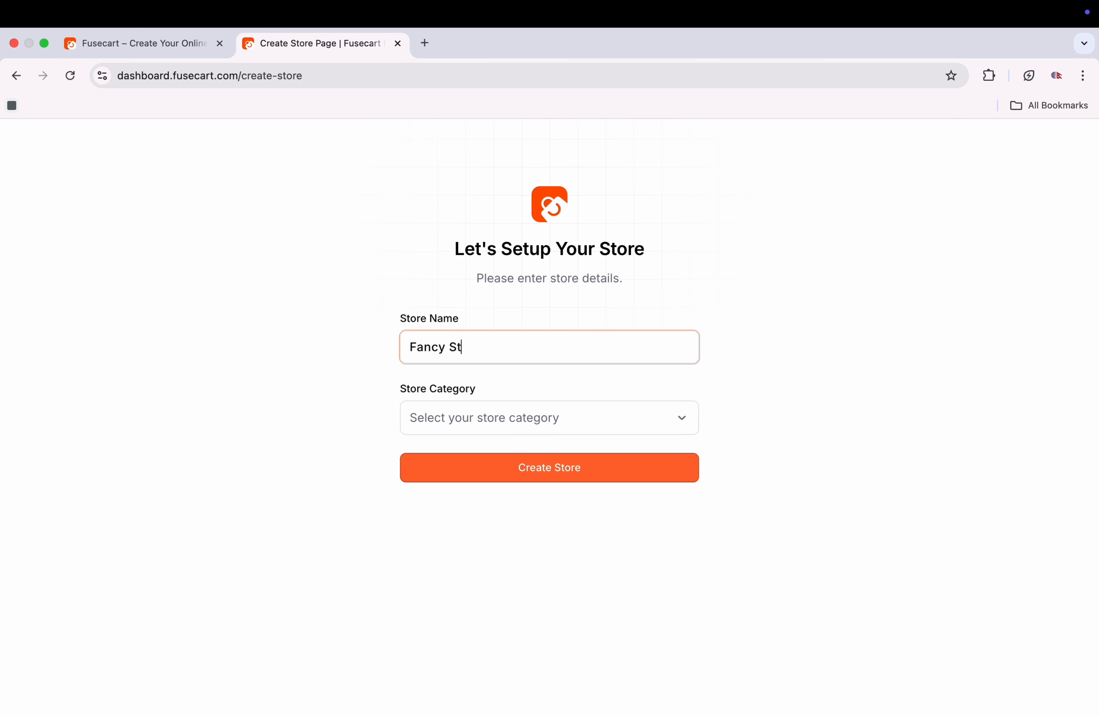
pyautogui.write('ore')
pyautogui.click(512, 420)
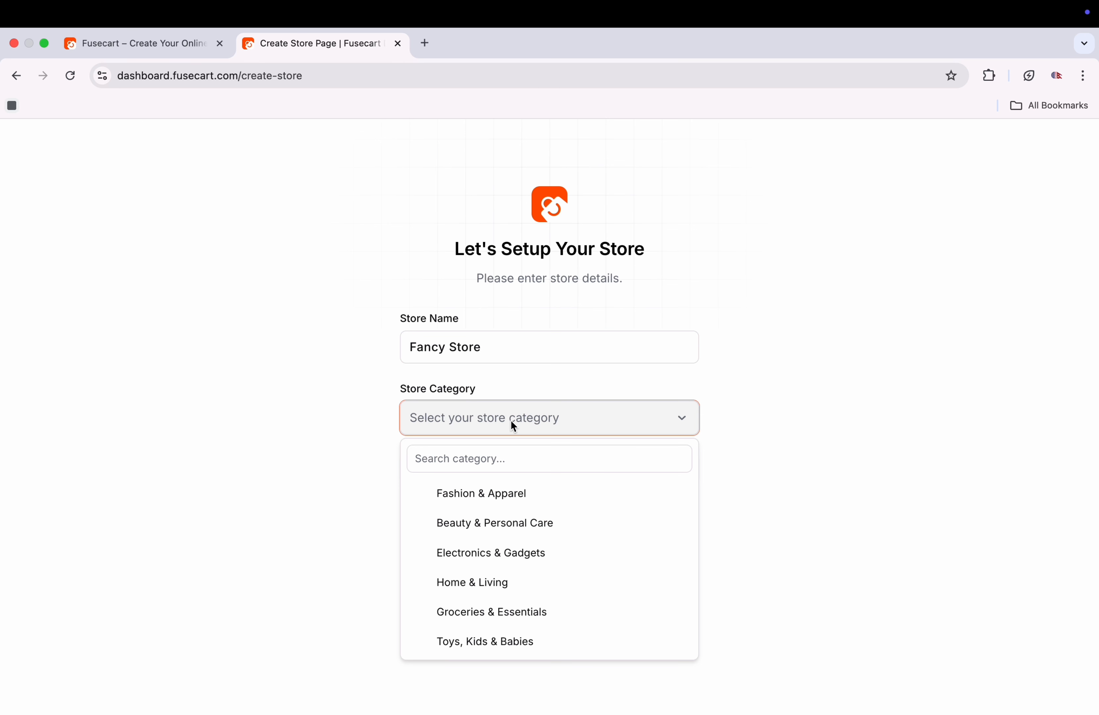
pyautogui.click(550, 506)
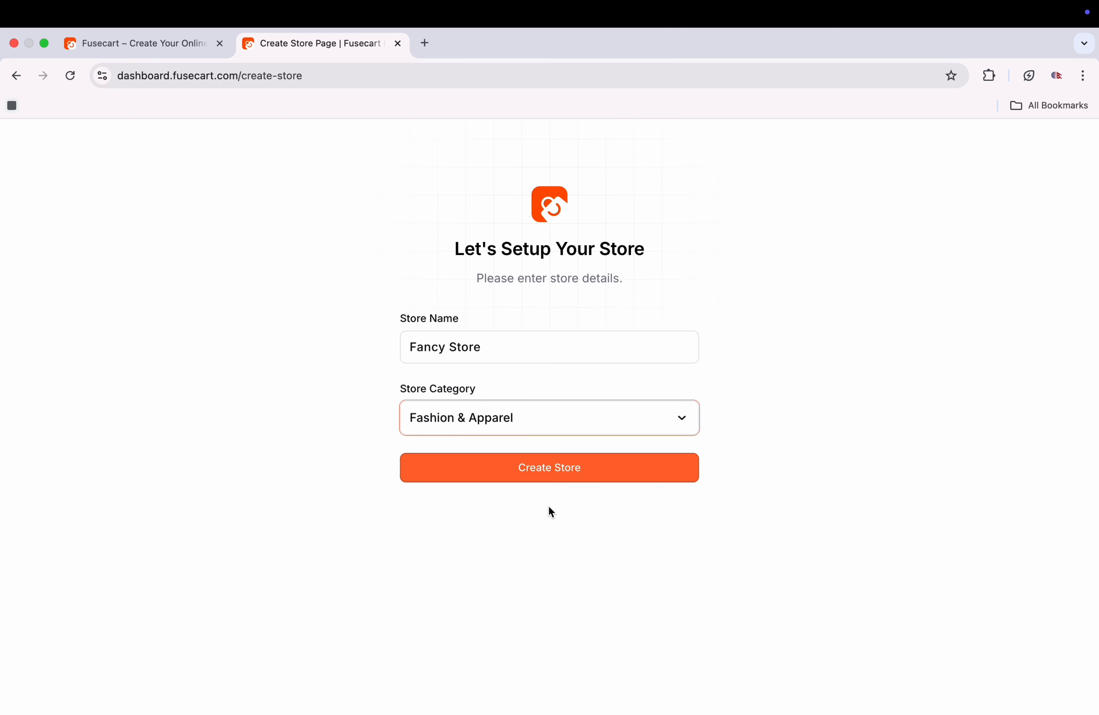
pyautogui.click(505, 463)
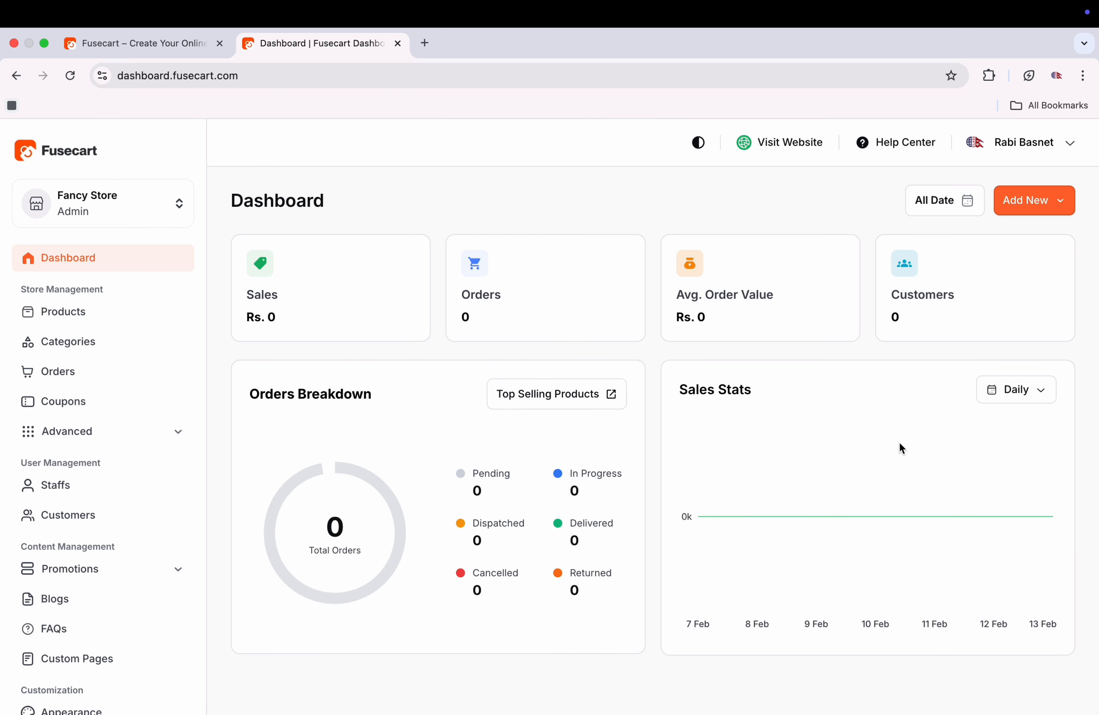
pyautogui.click(782, 143)
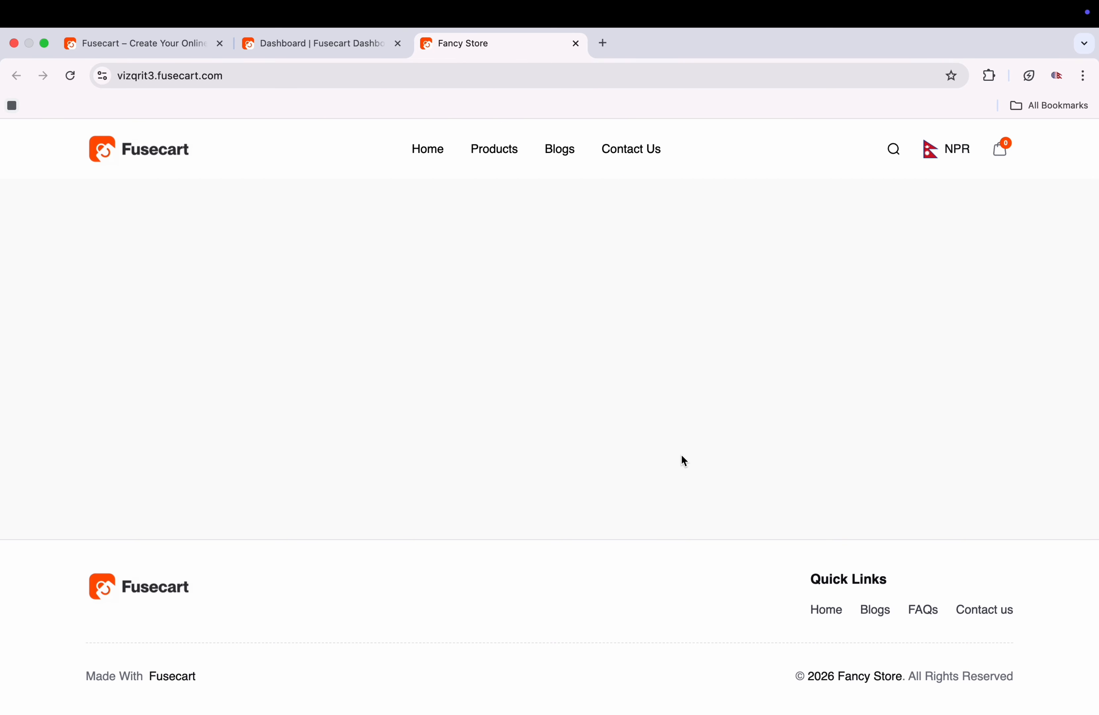
# In the dashboard's appearance settings, choose the navy brand color #1A237E and set the font family to Poppins.
pyautogui.click(353, 54)
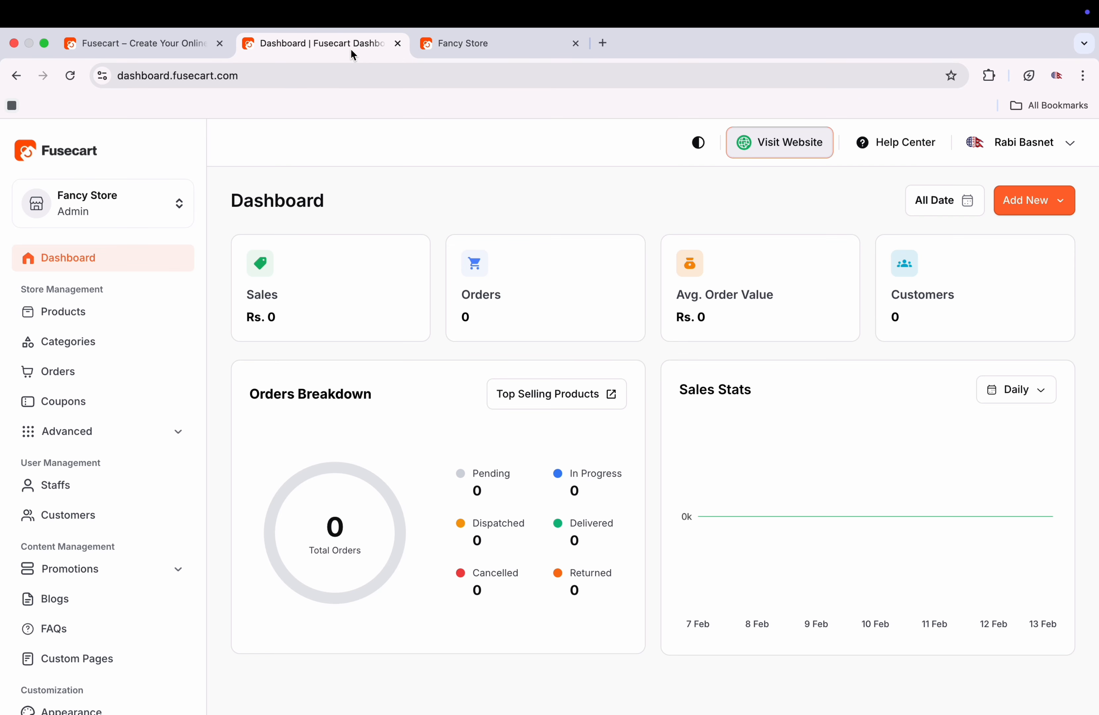
pyautogui.scroll(-3, 139, 581)
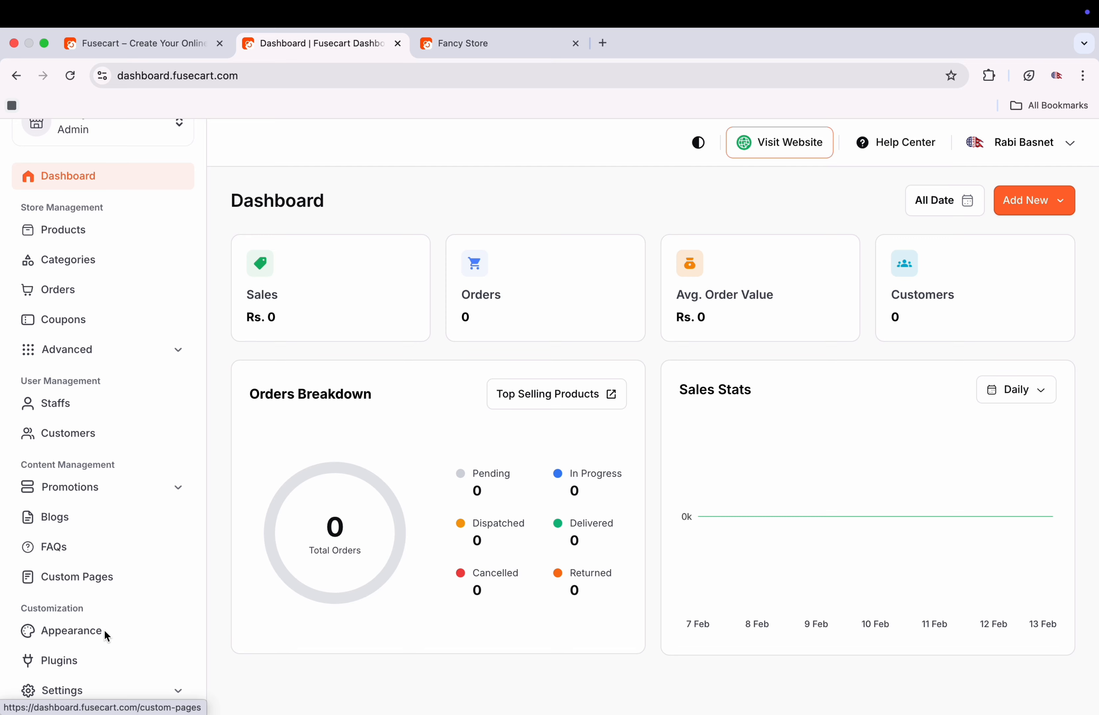
pyautogui.click(105, 634)
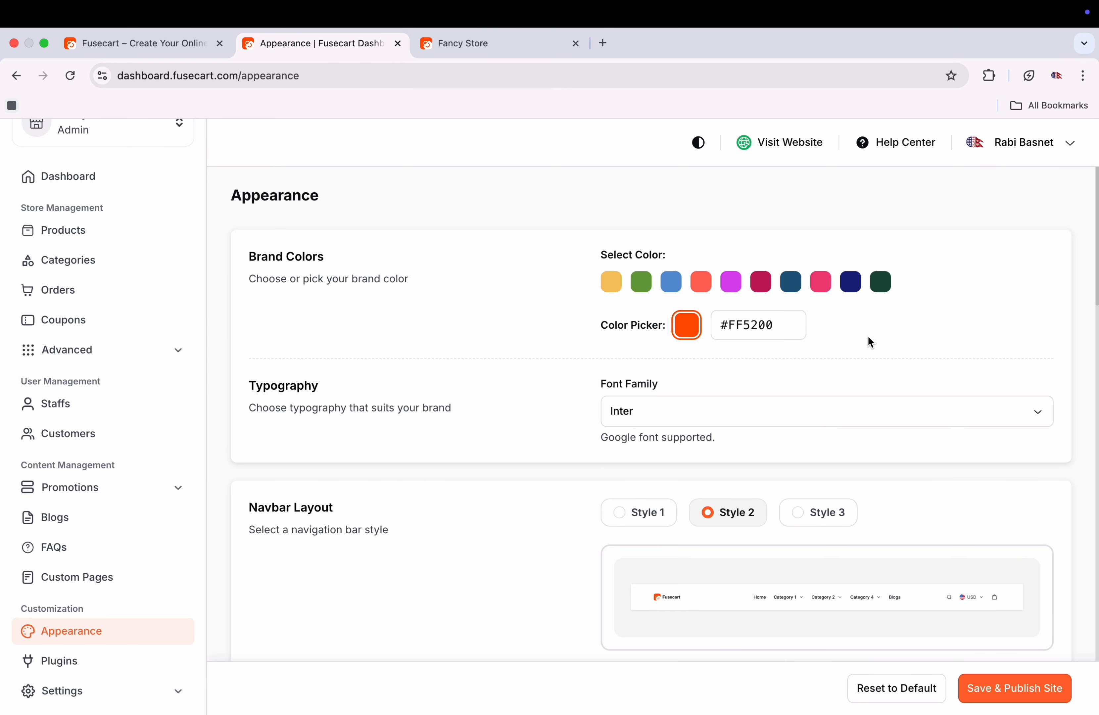
pyautogui.click(850, 283)
pyautogui.click(672, 426)
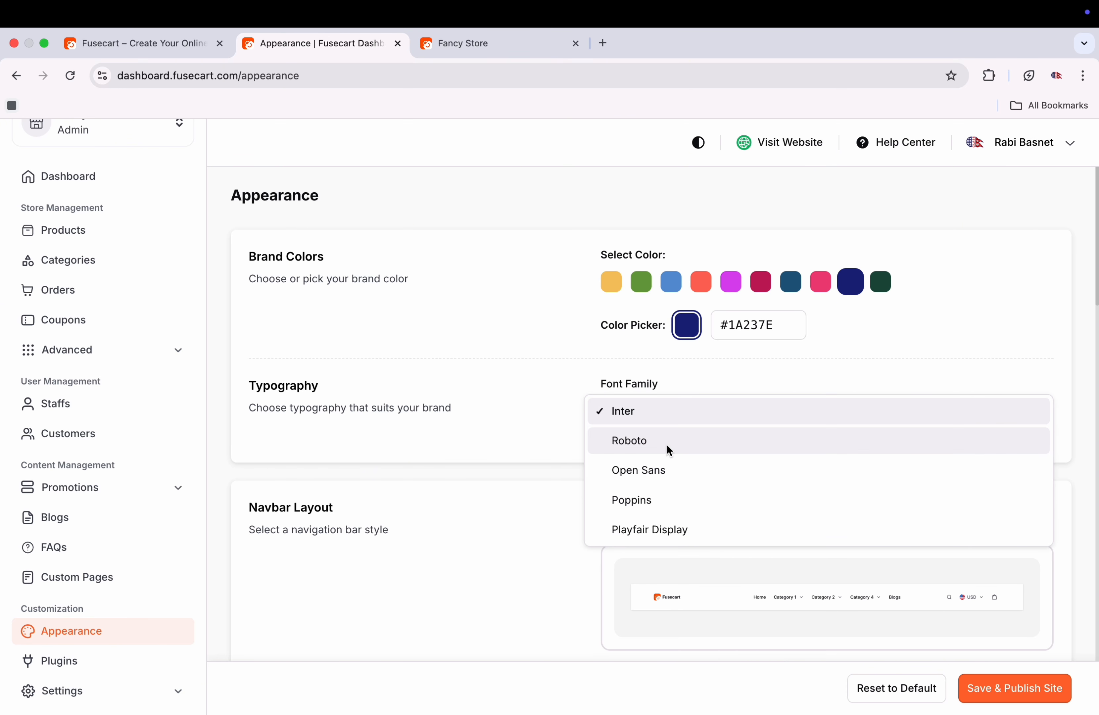
pyautogui.click(660, 497)
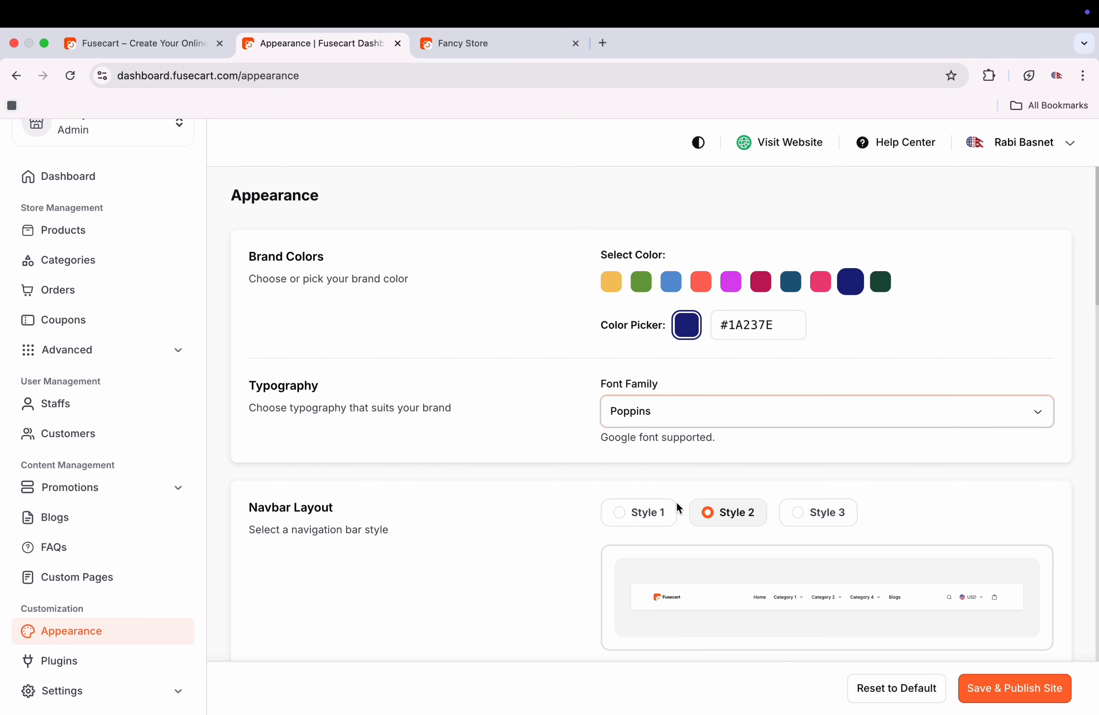
# Set the navbar layout to Style 1 and the hero section layout to Style 2.
pyautogui.click(651, 524)
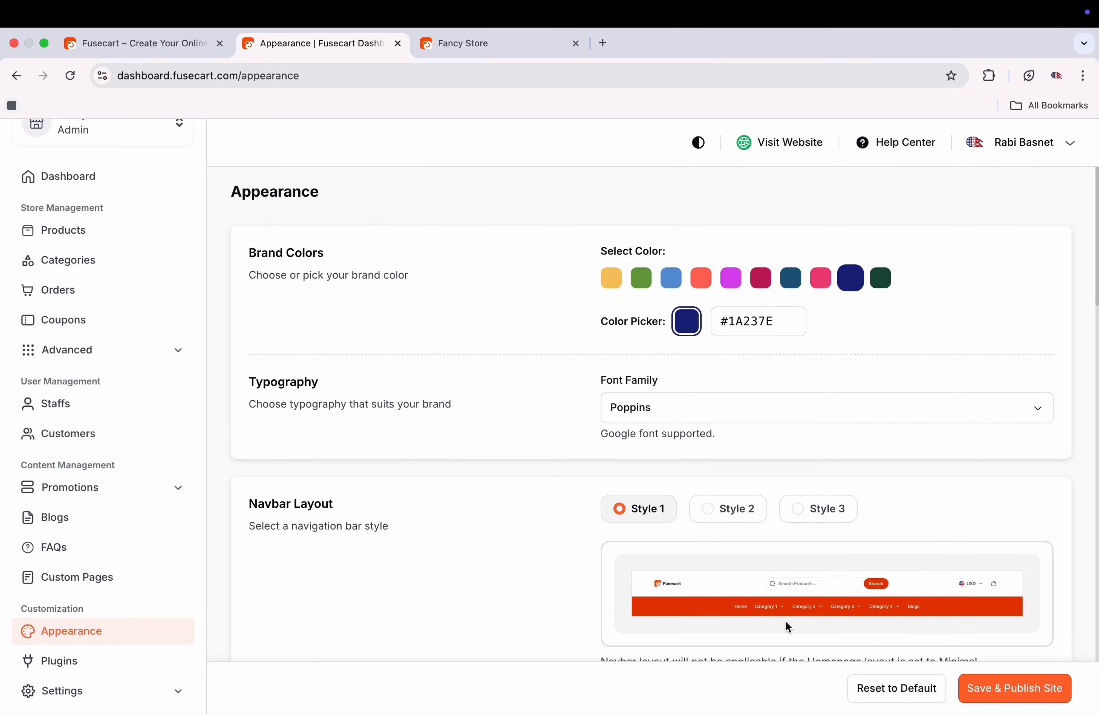
pyautogui.scroll(-2, 786, 622)
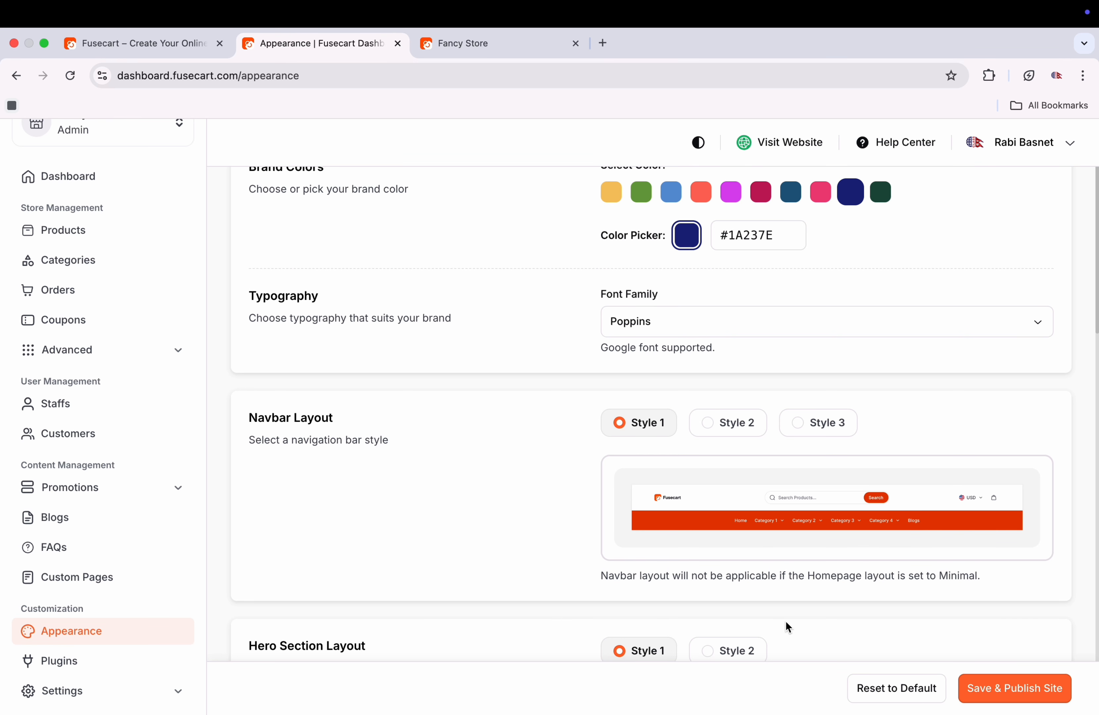
pyautogui.scroll(-6, 786, 621)
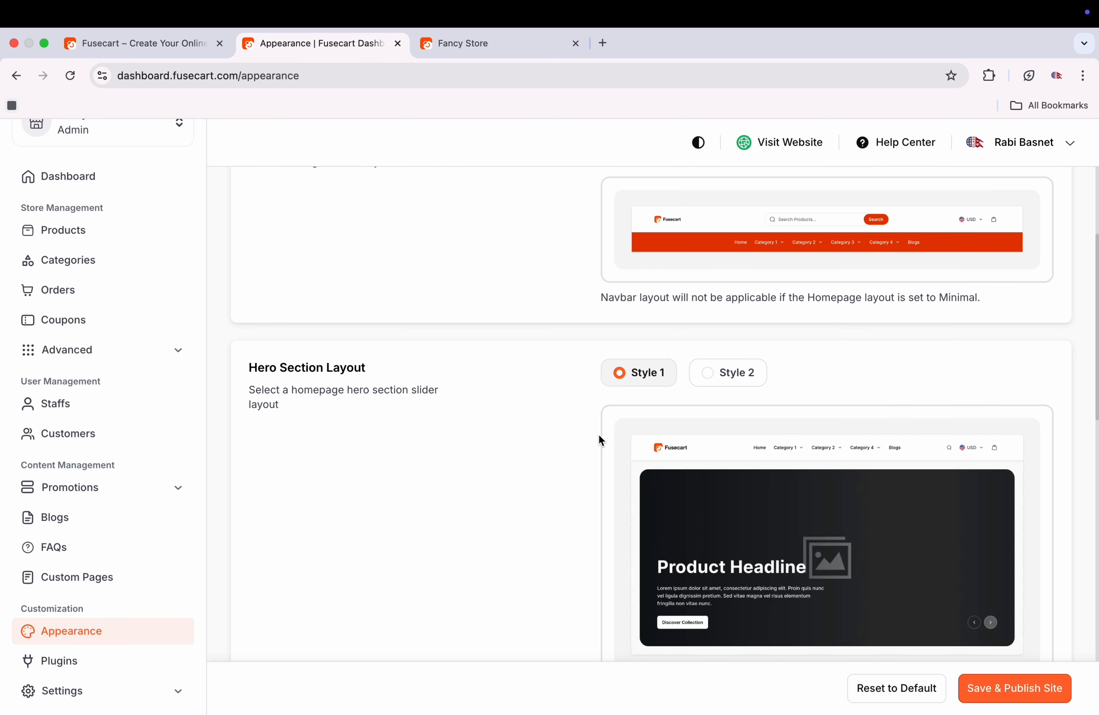
pyautogui.click(712, 372)
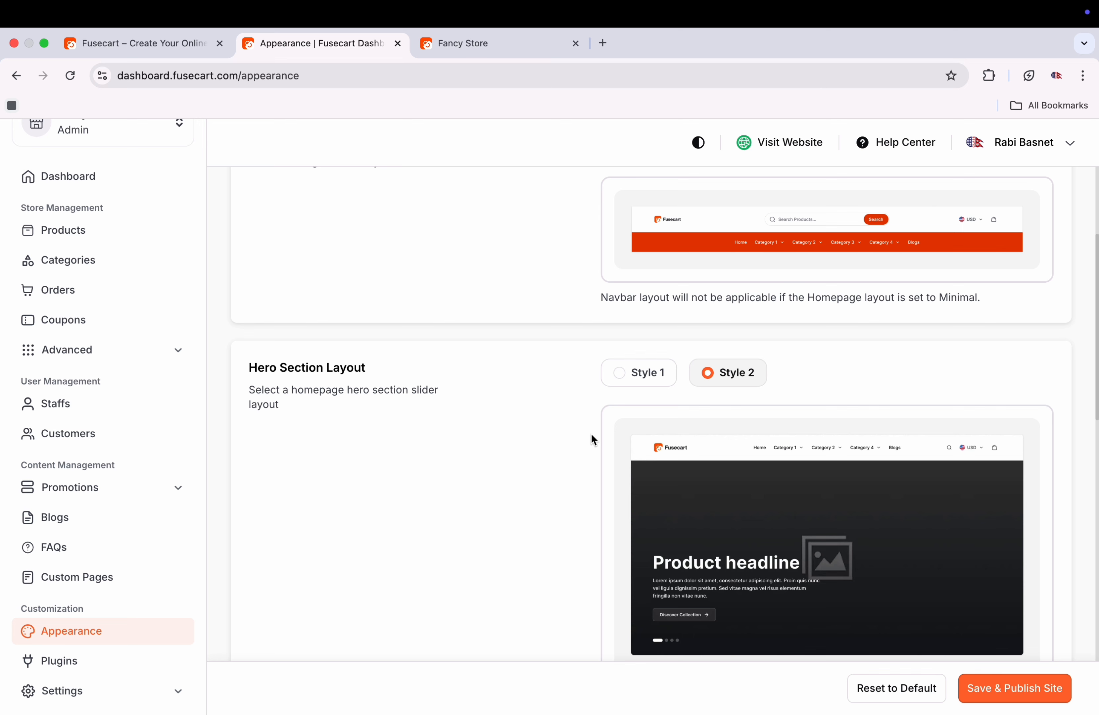
# Set the homepage layout to Rich and the product card layout to Style 2.
pyautogui.scroll(-3, 592, 435)
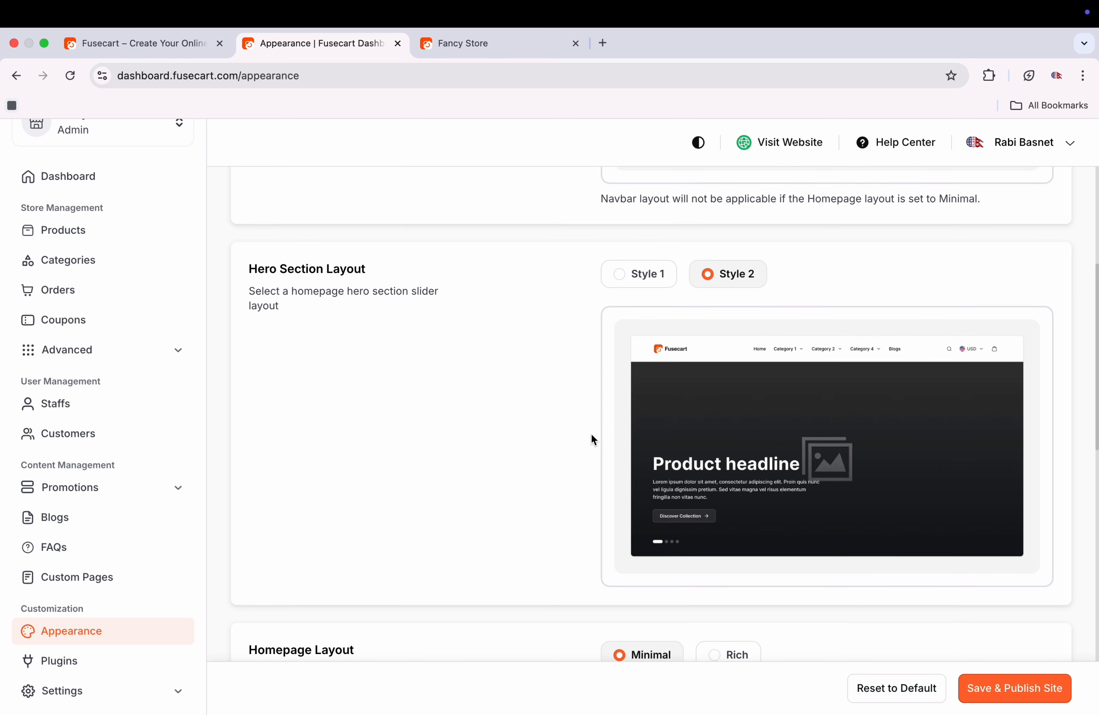
pyautogui.scroll(-5, 591, 436)
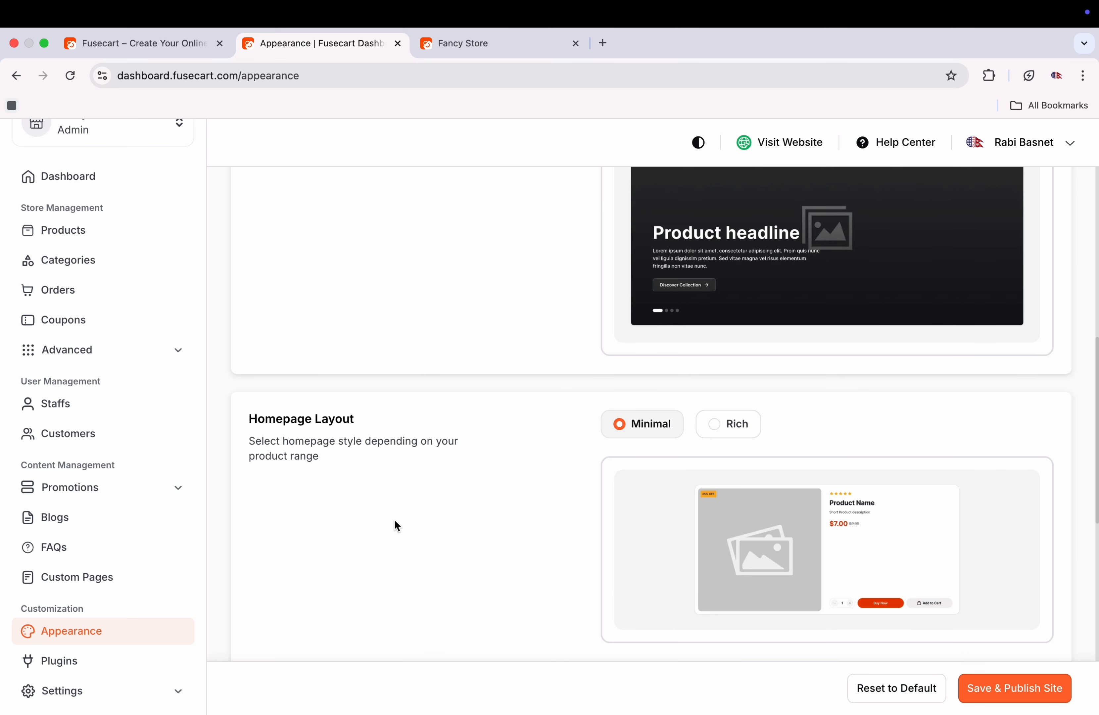
pyautogui.click(730, 425)
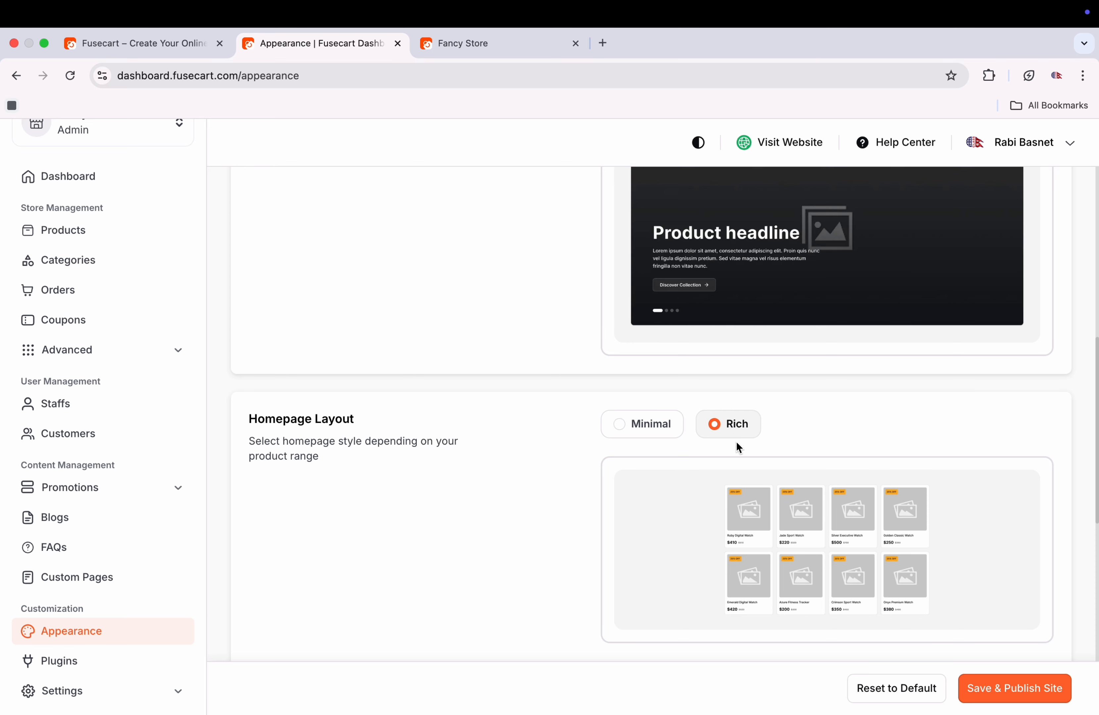
pyautogui.scroll(-5, 688, 527)
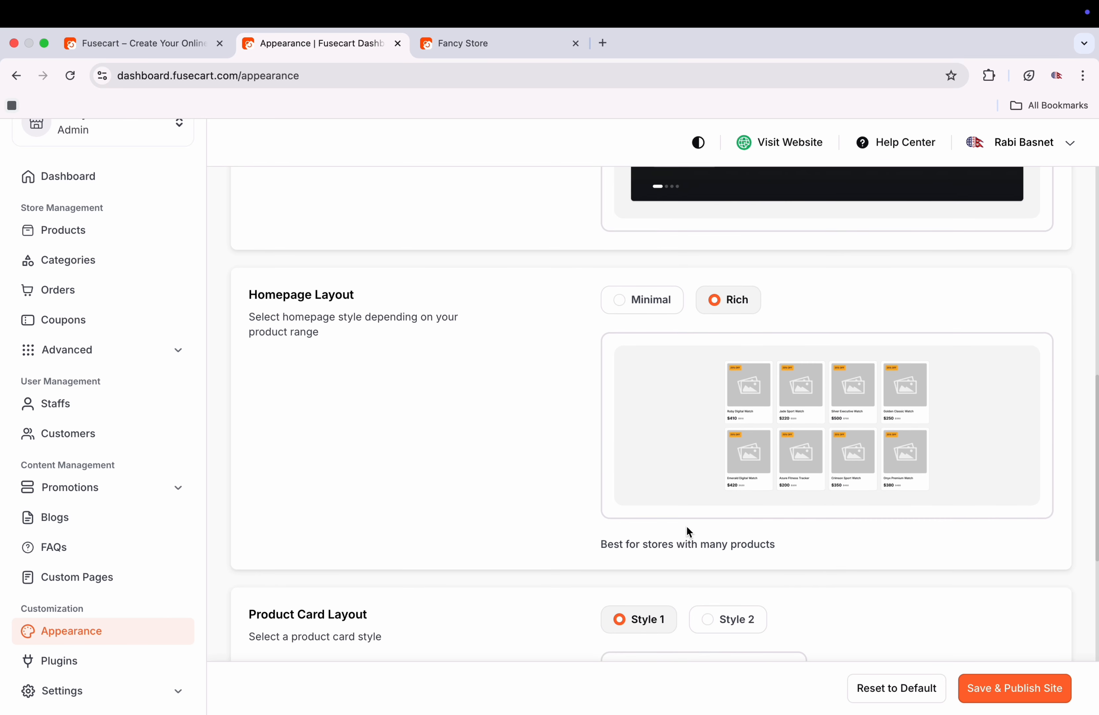
pyautogui.scroll(-6, 686, 526)
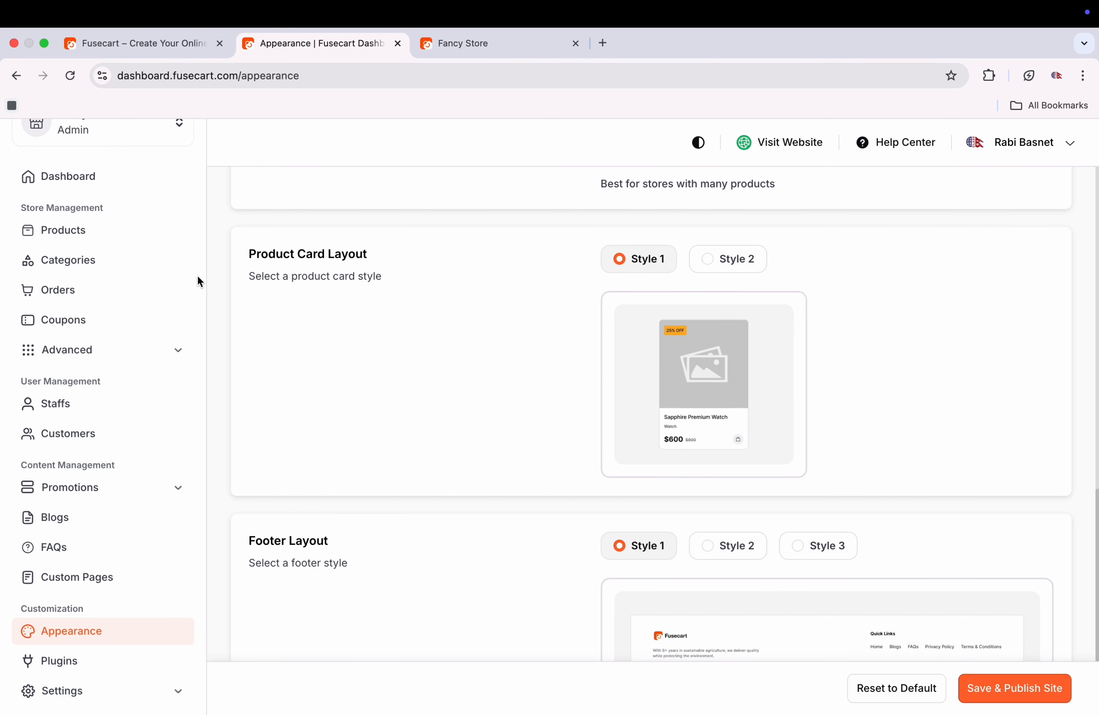
pyautogui.click(707, 262)
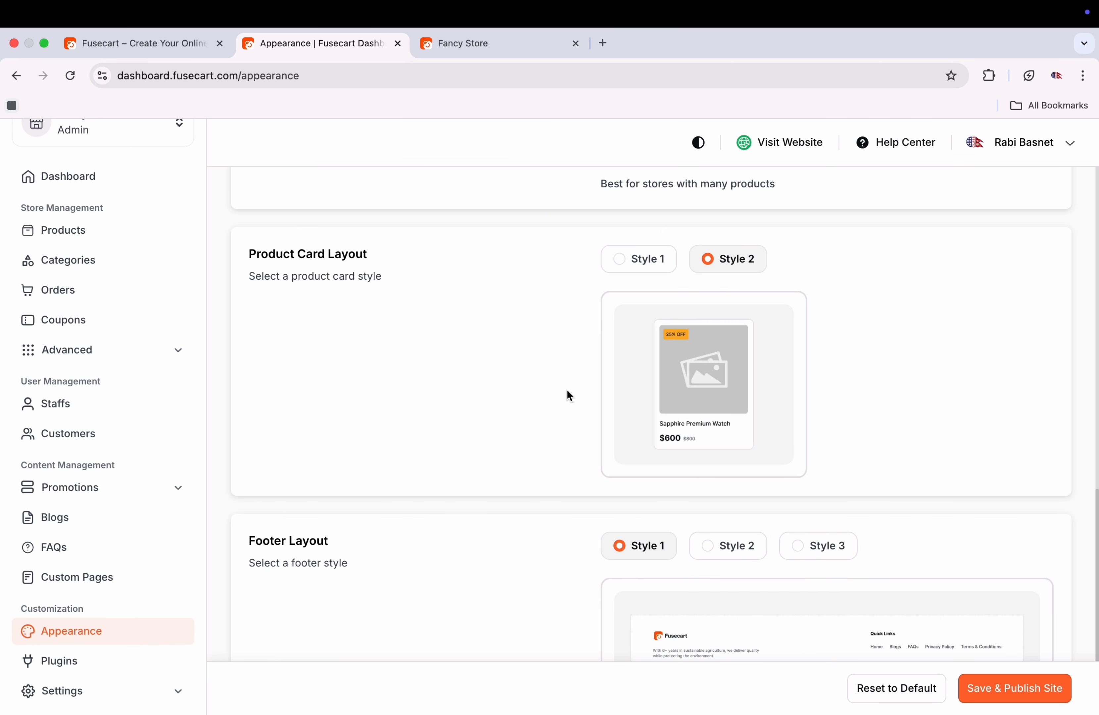
# Set the footer layout to Style 2, then save and publish the site.
pyautogui.scroll(-3, 567, 389)
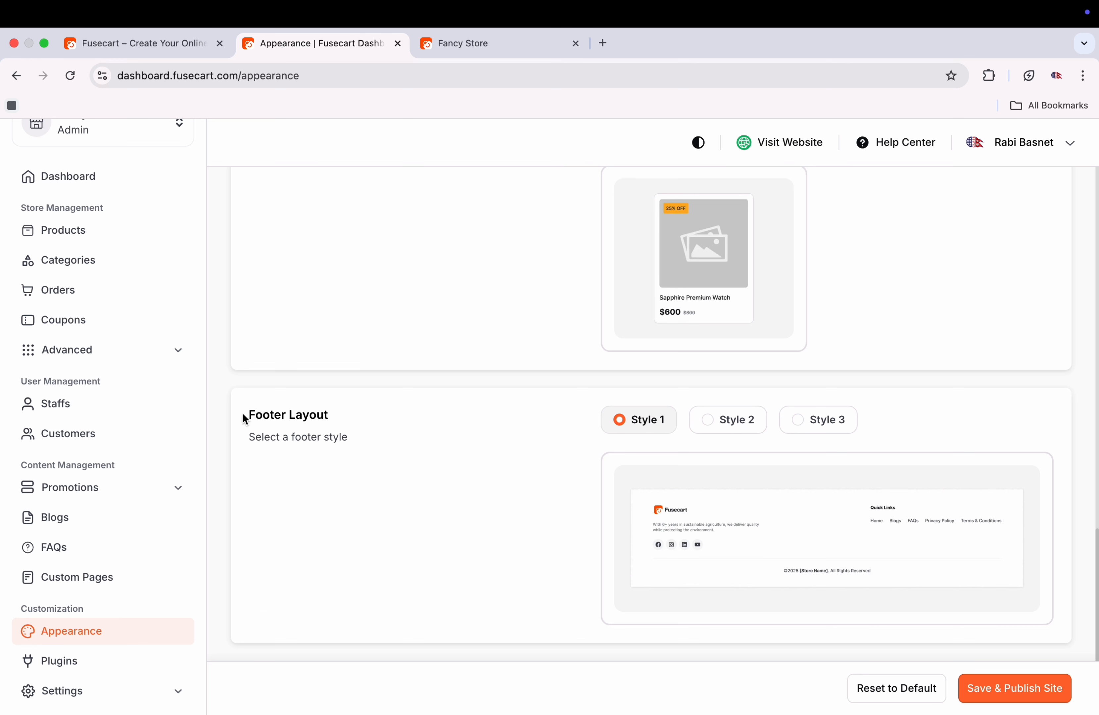
pyautogui.click(745, 430)
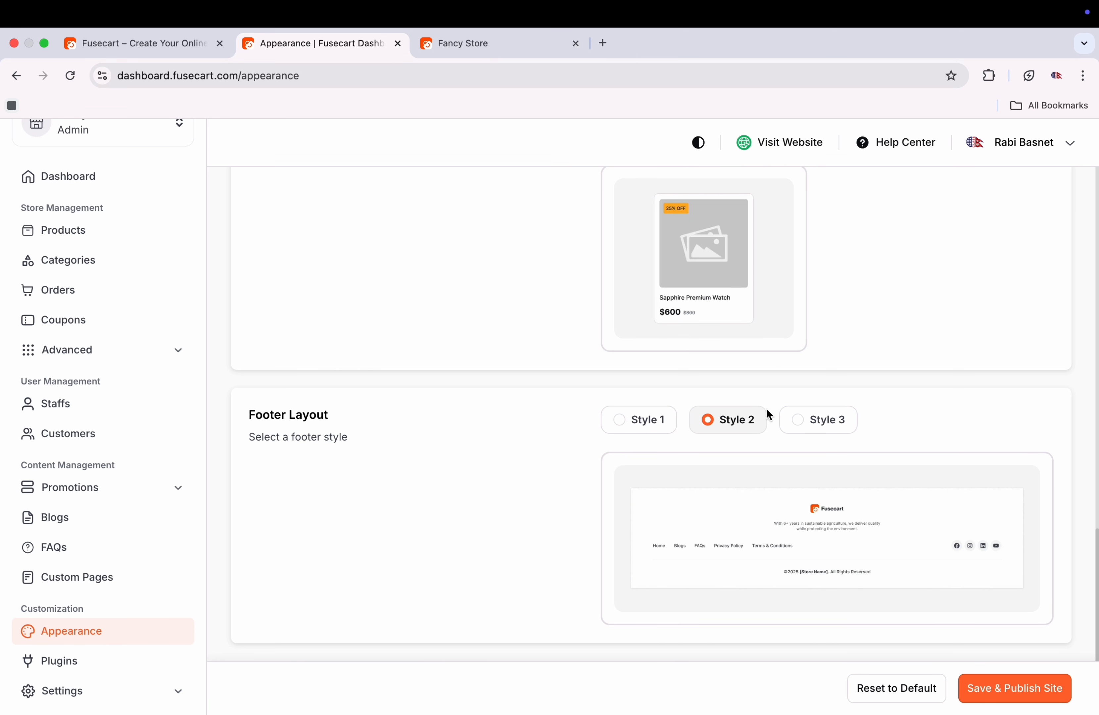
pyautogui.click(1005, 680)
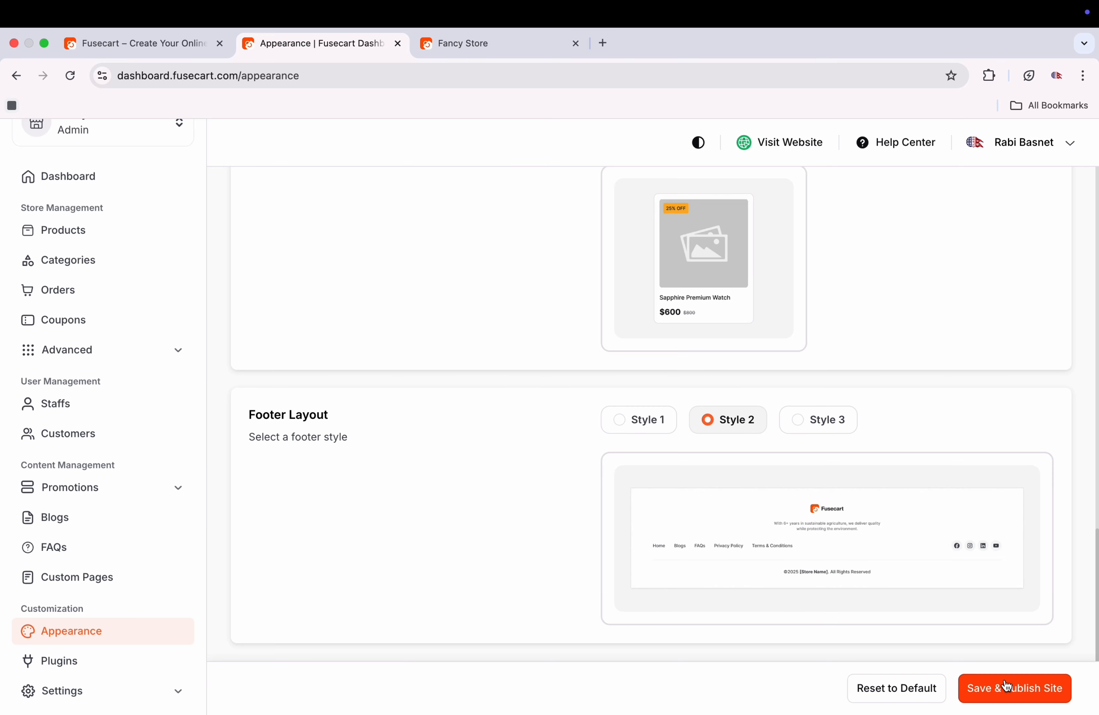
# Upload LOGO.png as the store logo in the general settings, save the details and view the store's website.
pyautogui.click(135, 687)
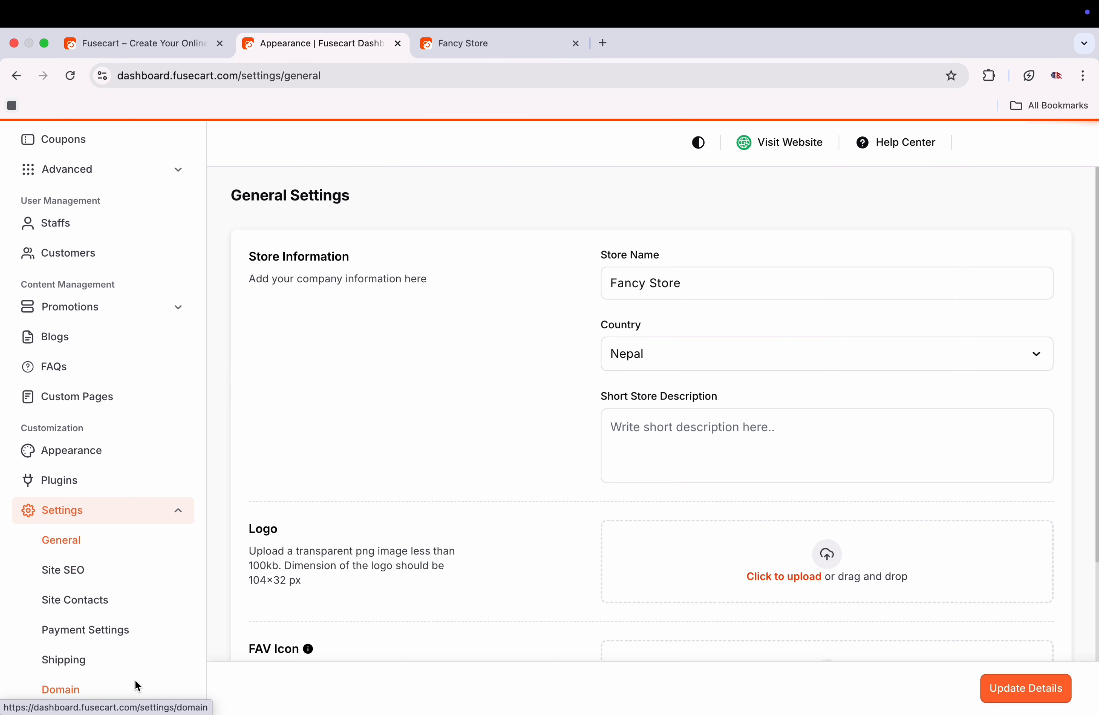
pyautogui.scroll(-3, 367, 531)
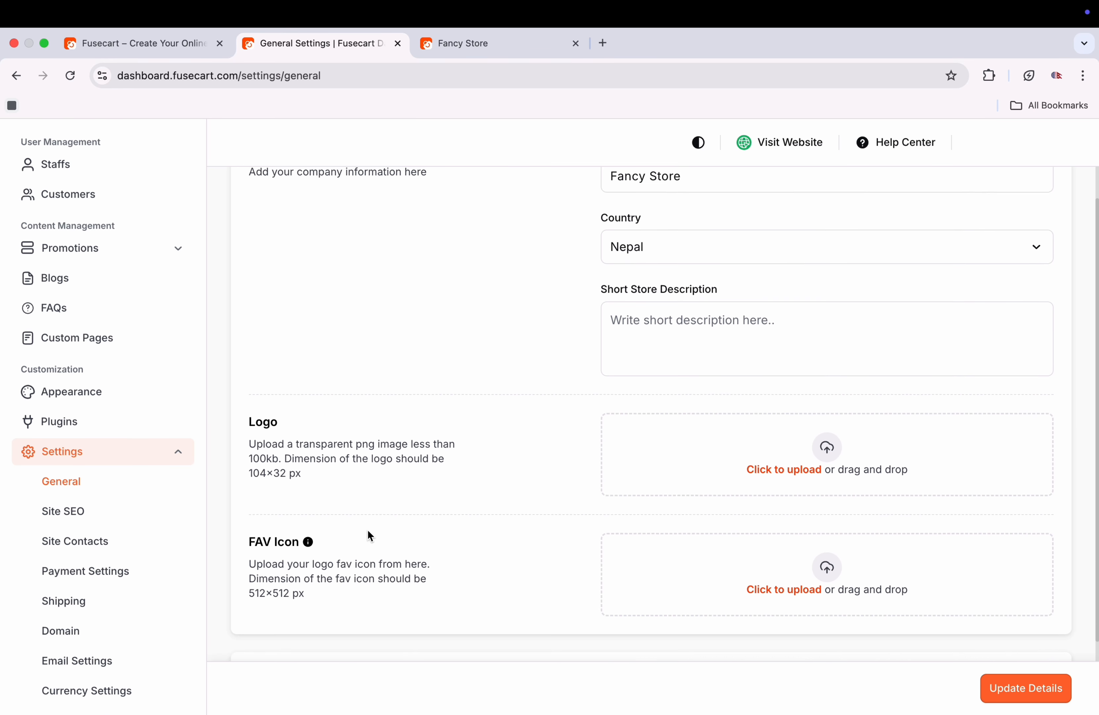
pyautogui.click(768, 438)
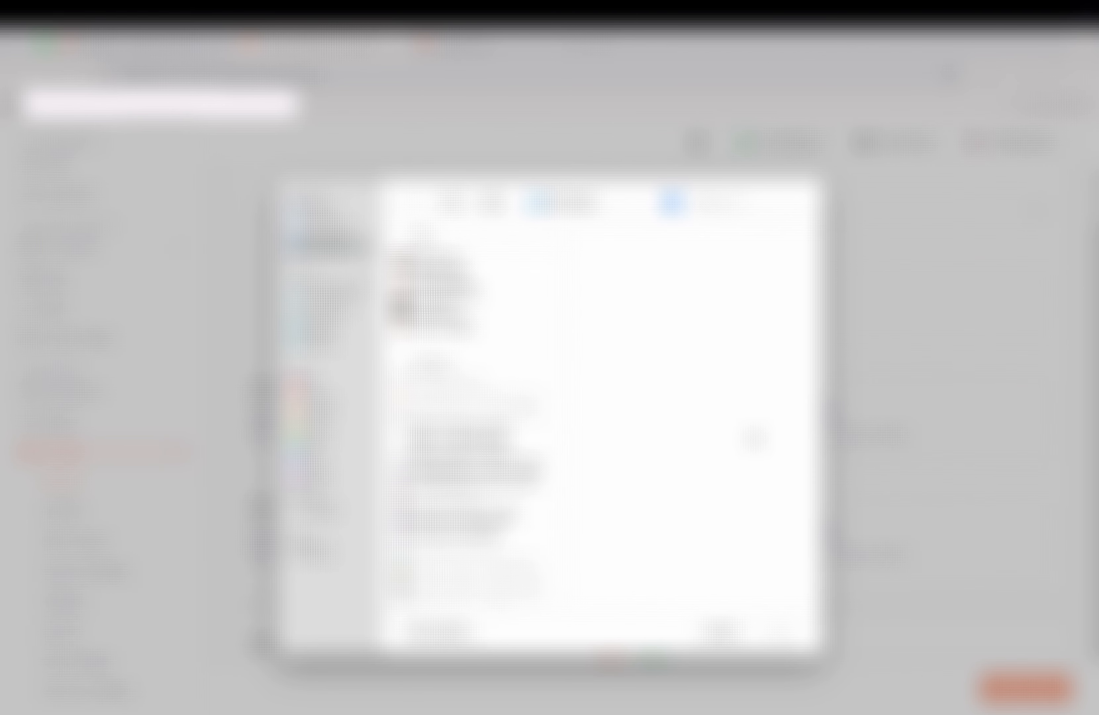
pyautogui.click(457, 309)
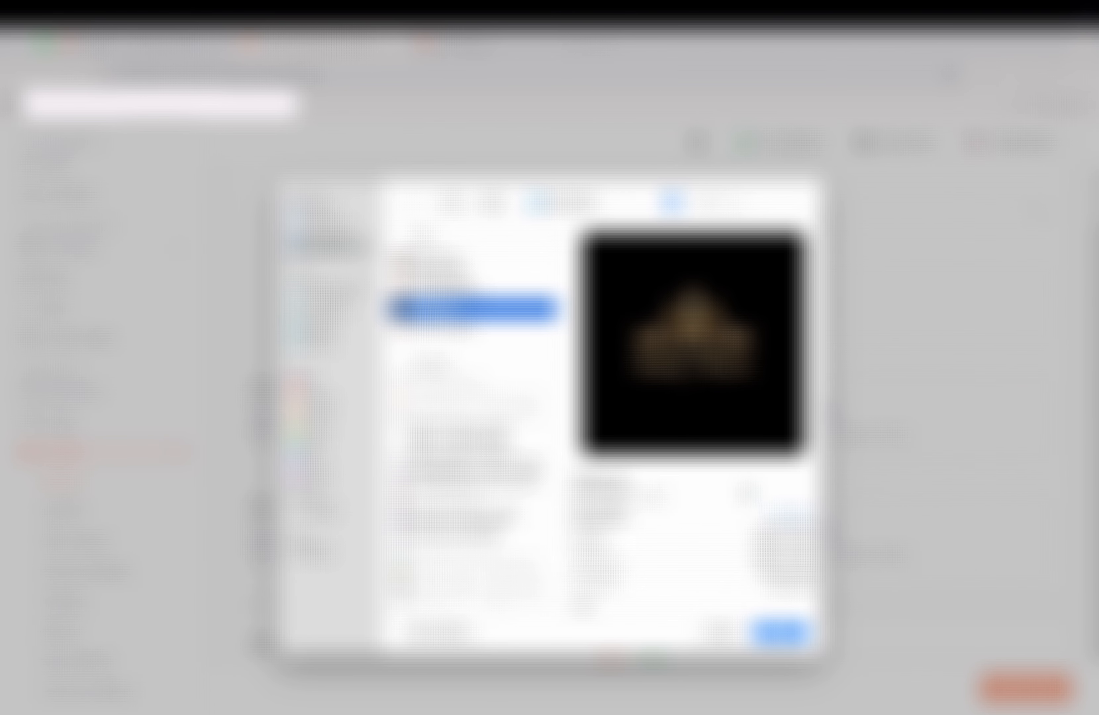
pyautogui.click(784, 634)
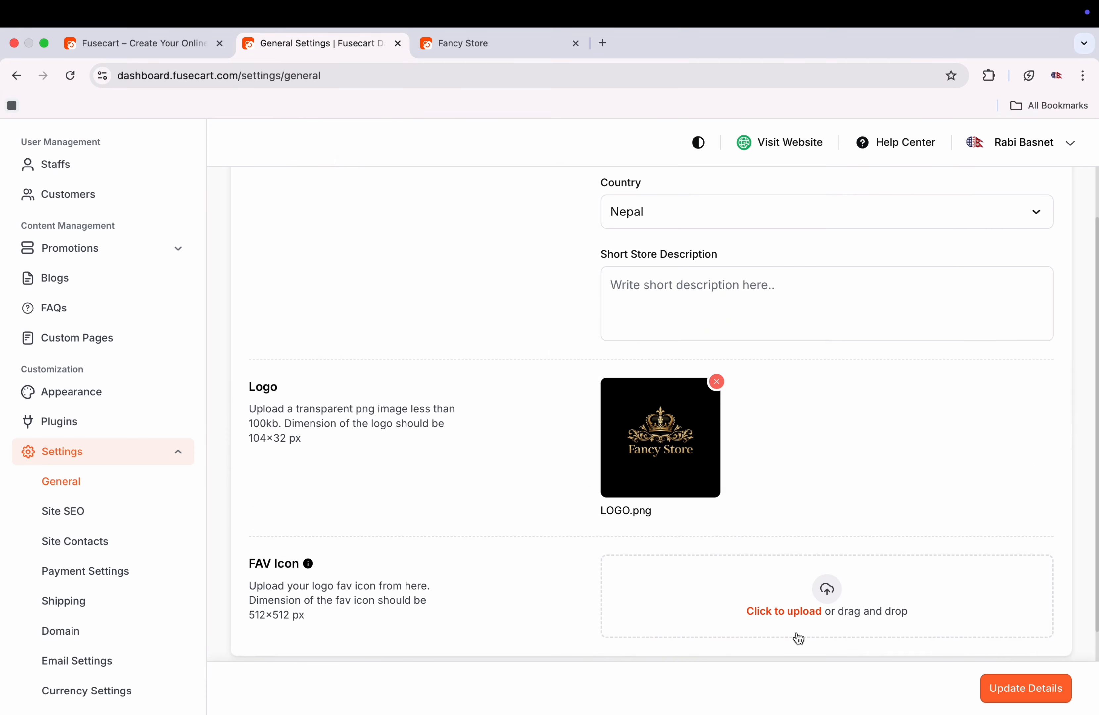
pyautogui.click(995, 690)
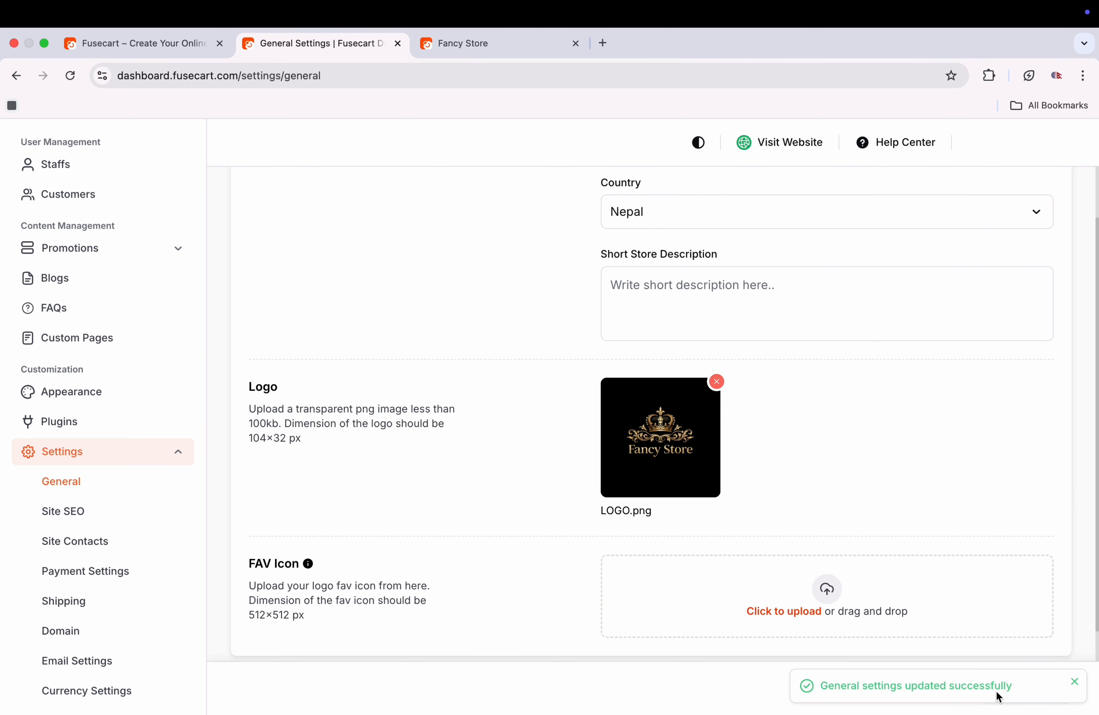
pyautogui.click(798, 139)
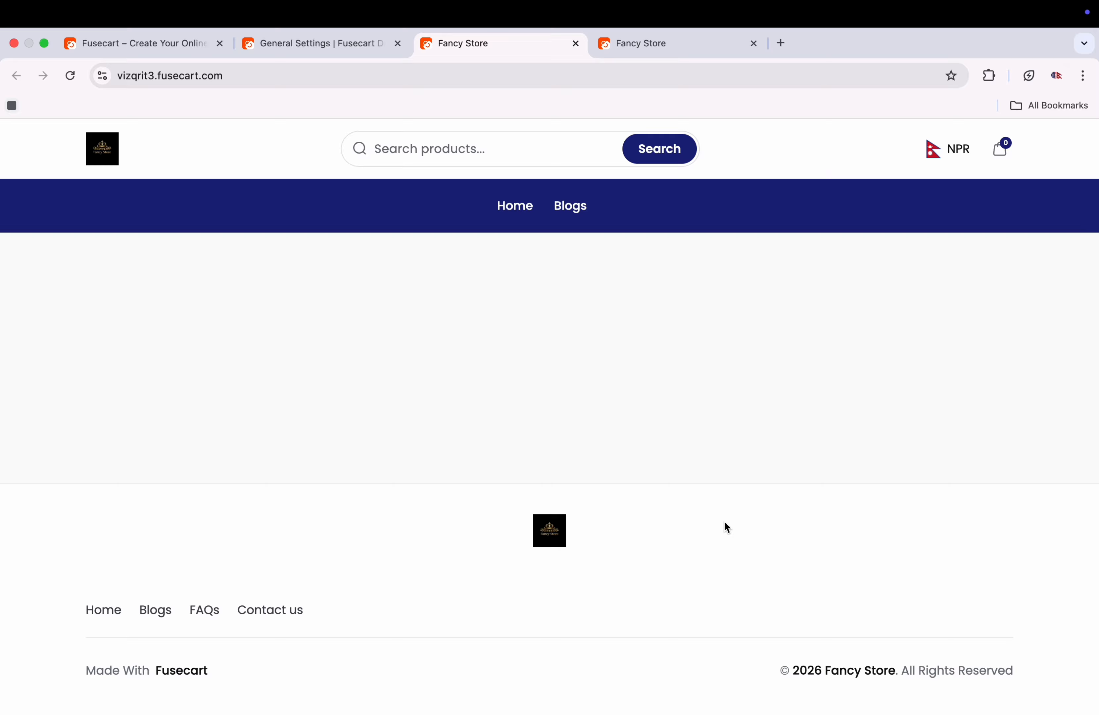
# Start a new product category in the Fusecart dashboard, named Tops with the description "Unique tops".
pyautogui.click(348, 43)
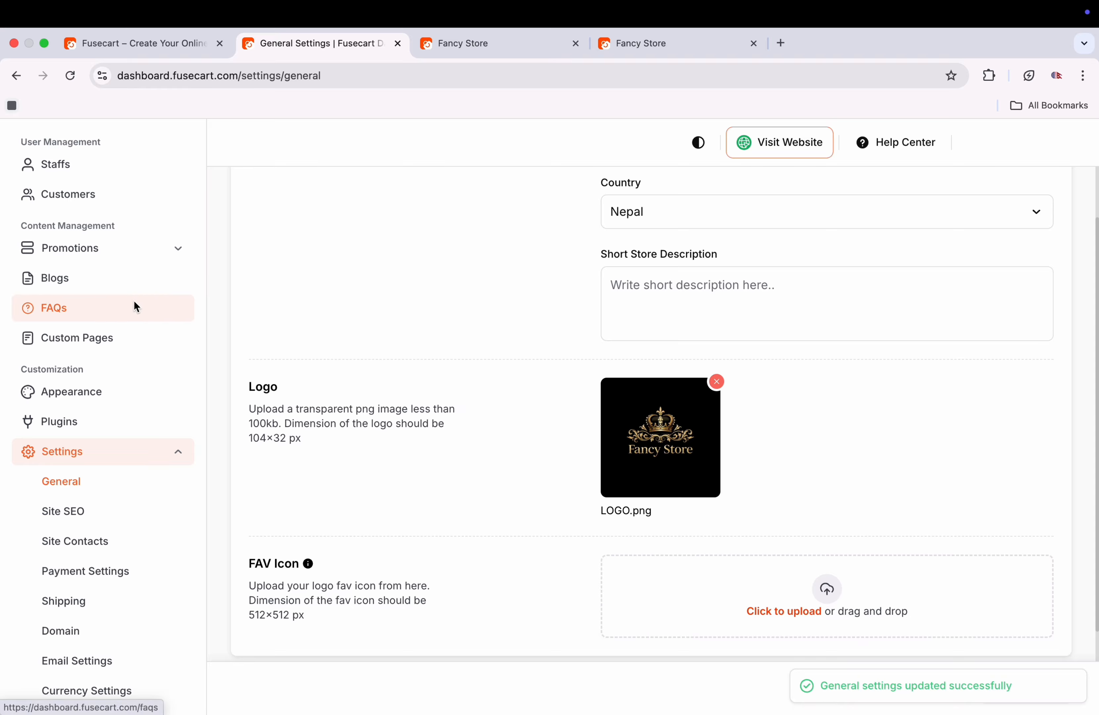
pyautogui.scroll(5, 135, 303)
pyautogui.scroll(4, 135, 306)
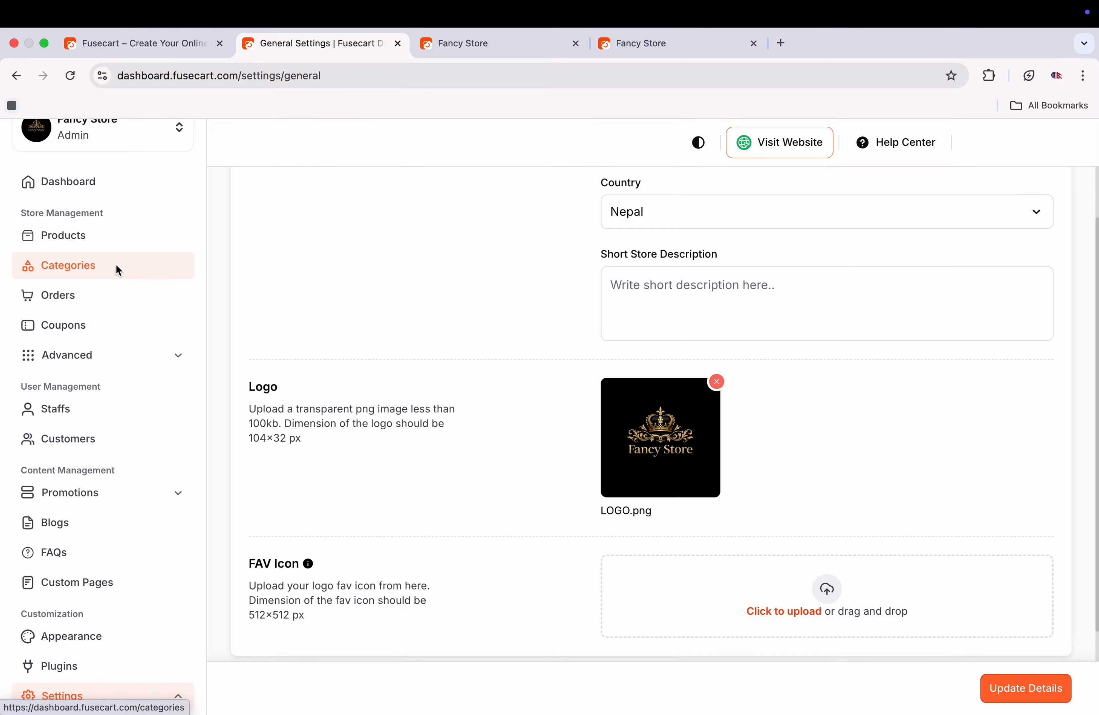
pyautogui.click(116, 269)
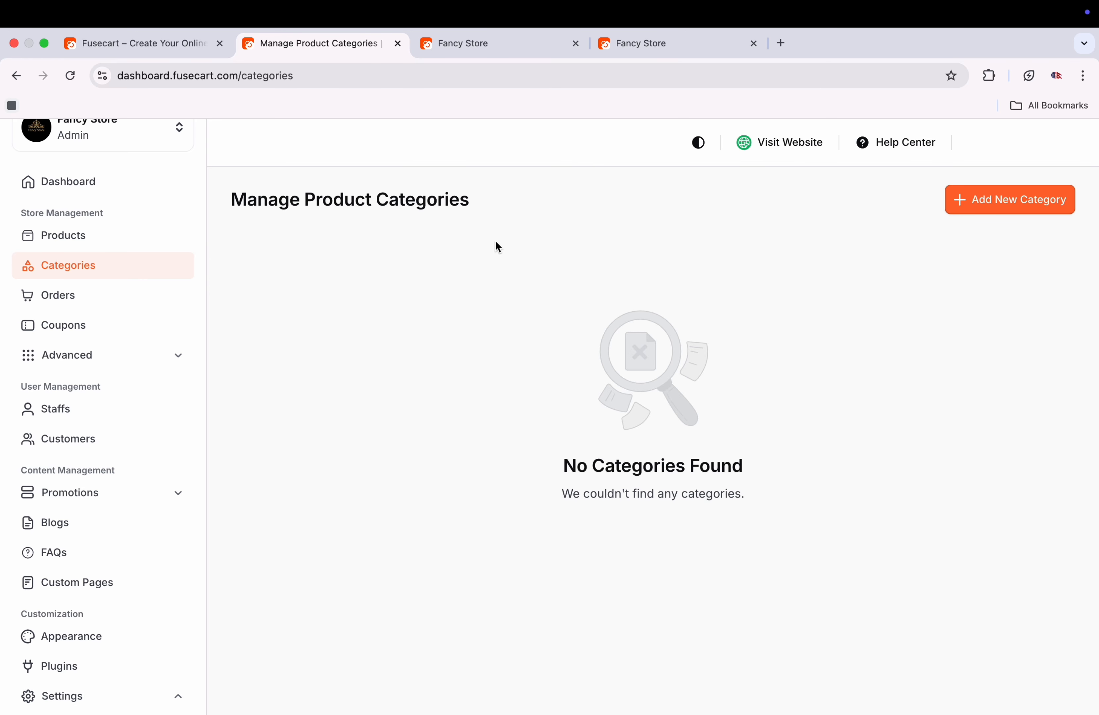
pyautogui.click(1049, 195)
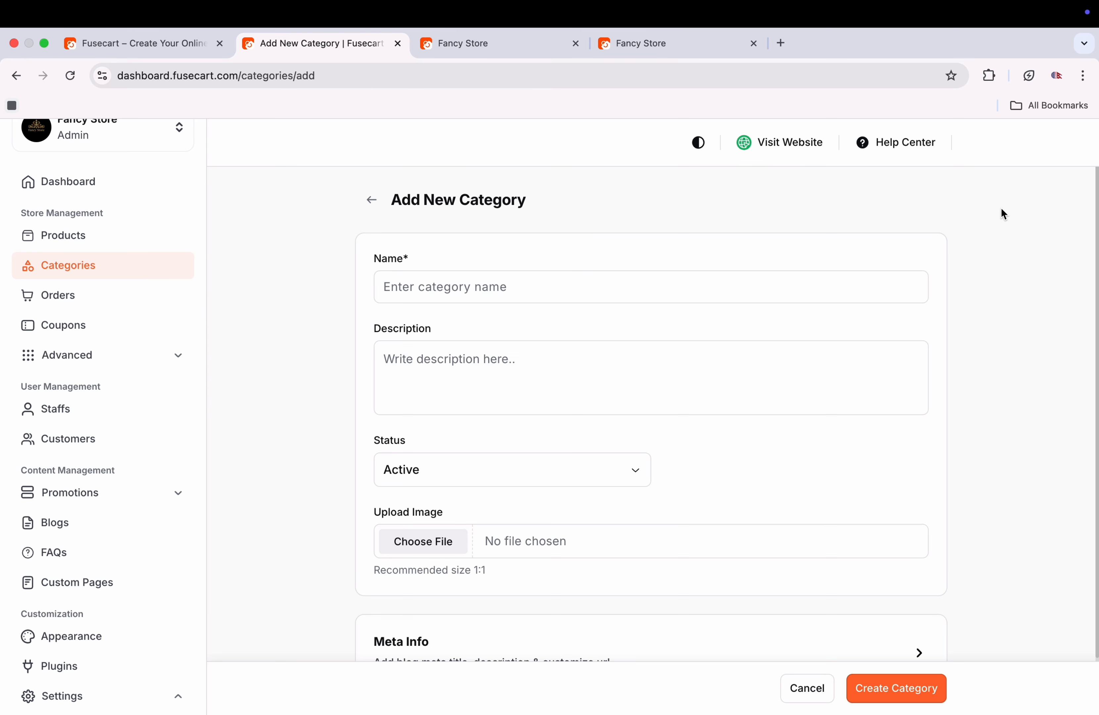
pyautogui.click(654, 293)
pyautogui.write('Tops')
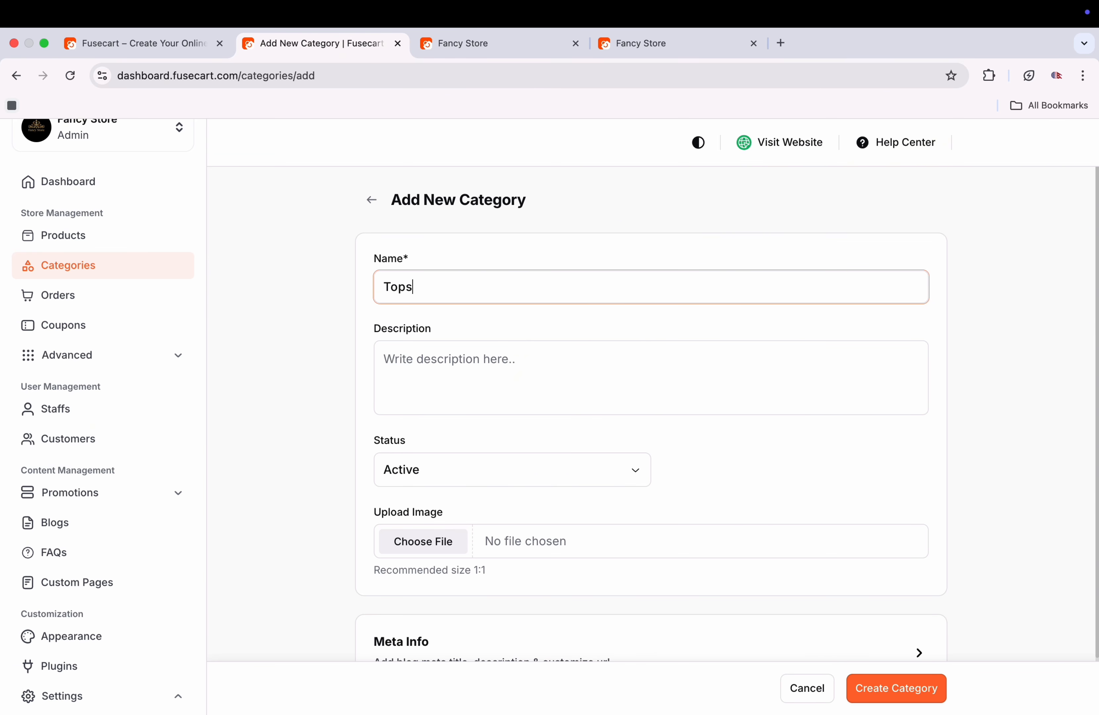
pyautogui.click(578, 360)
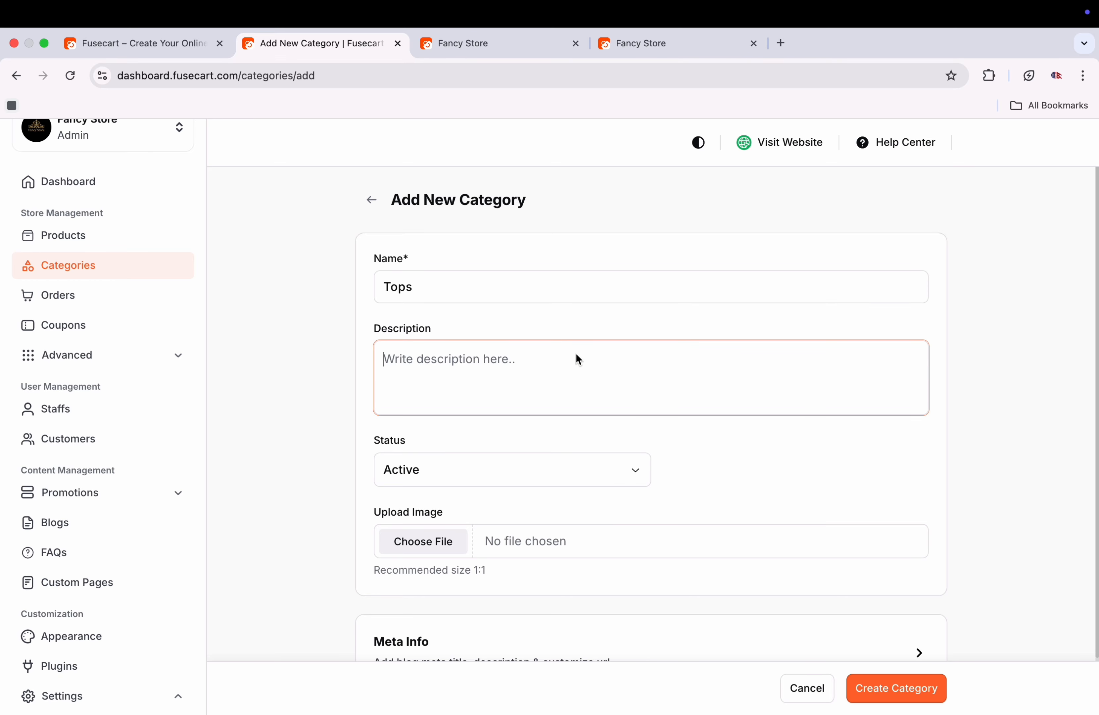
pyautogui.write('Uni')
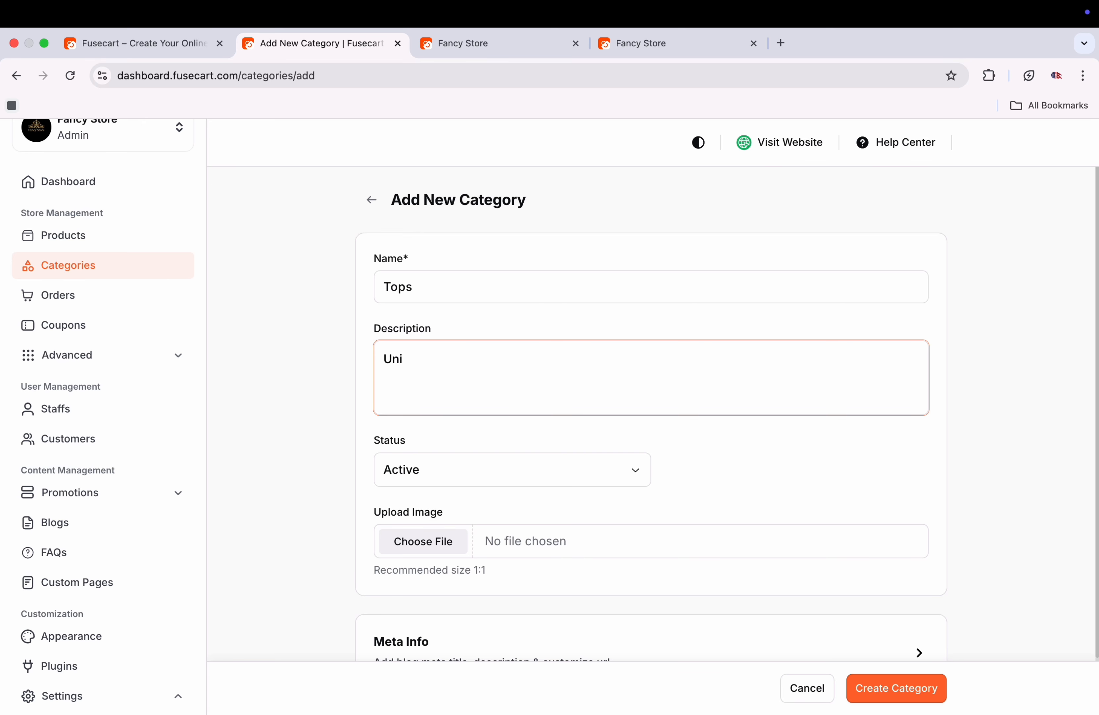
pyautogui.write('que tops')
# Keep the Tops category's status Active, upload the picture showing several dark tops, and create the category.
pyautogui.click(495, 471)
pyautogui.click(474, 507)
pyautogui.click(441, 541)
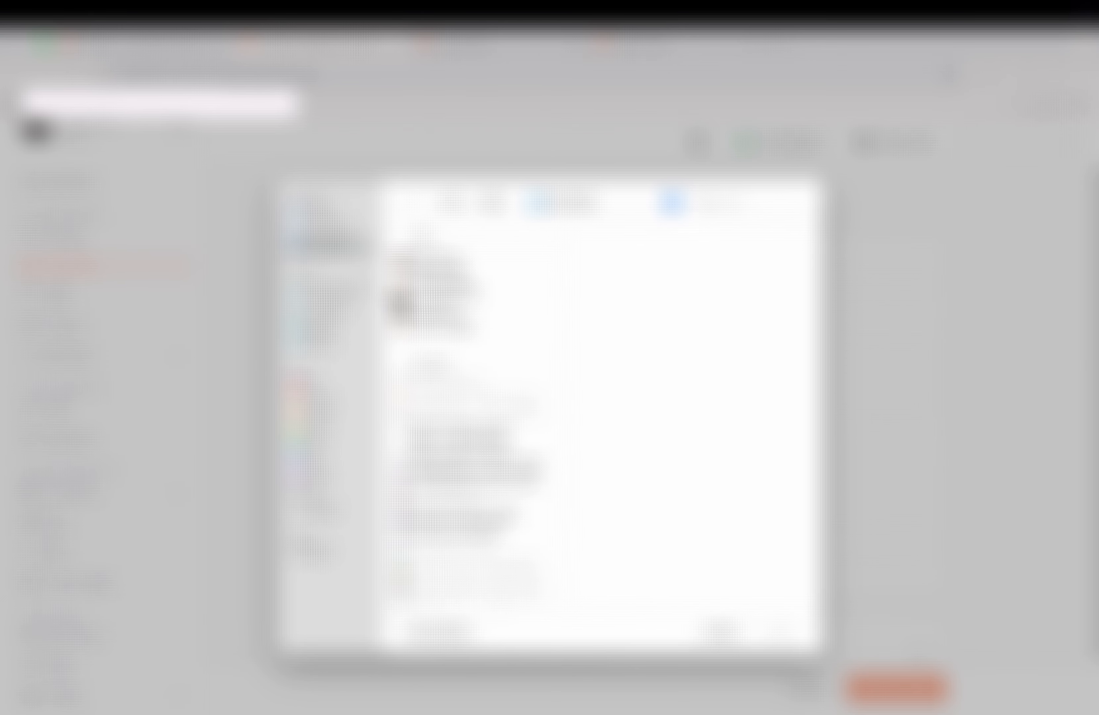
pyautogui.click(436, 277)
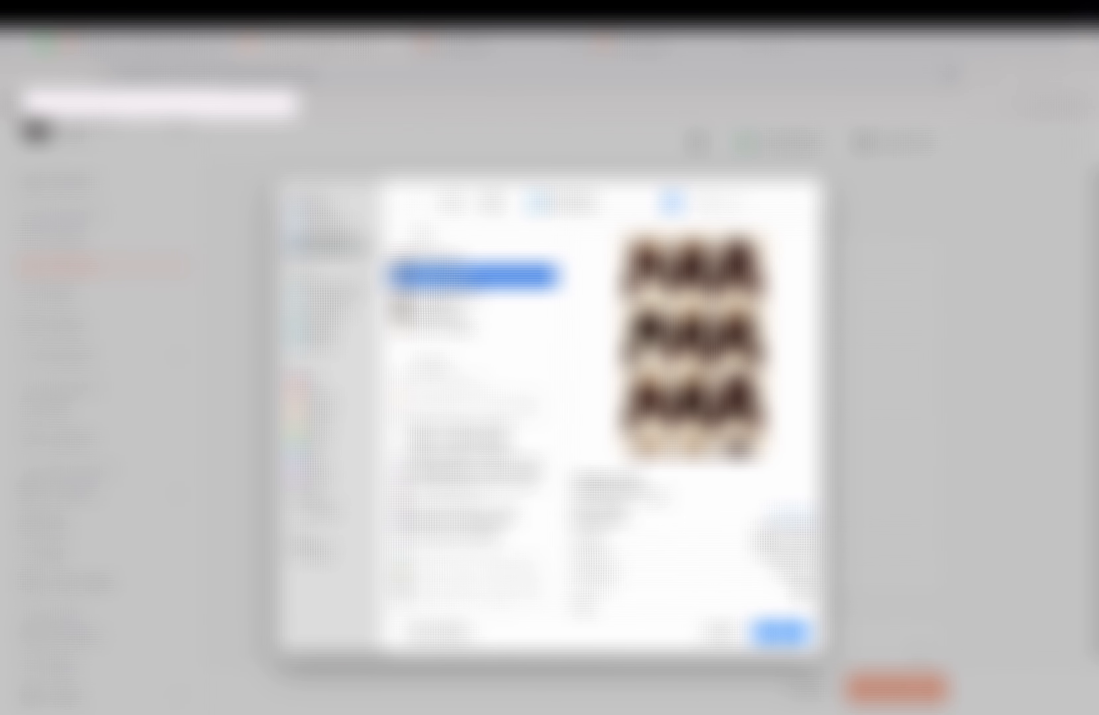
pyautogui.press('Return')
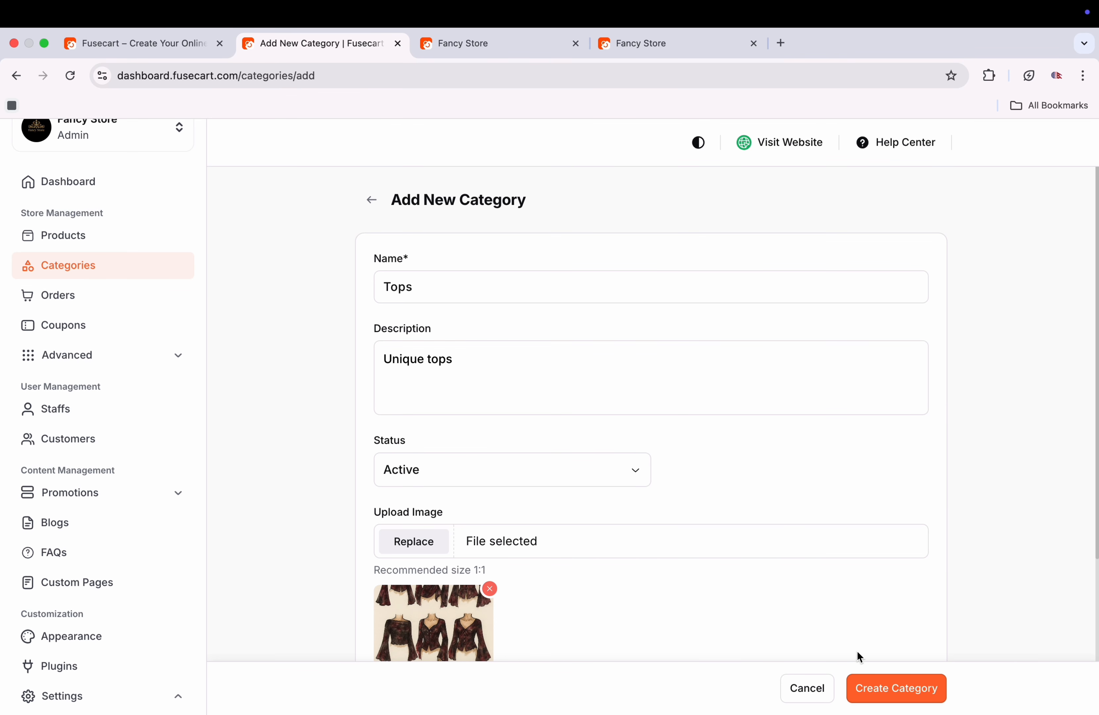
pyautogui.click(896, 681)
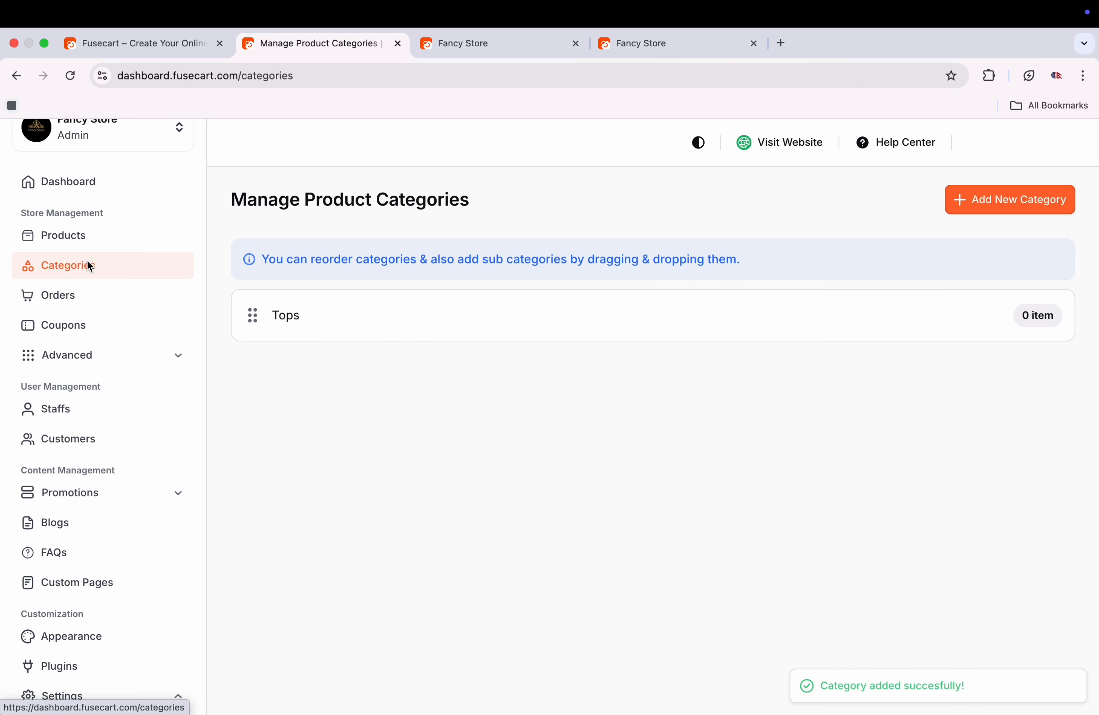
# Start a new product named Yellow Top in the Tops category with the description "Cute yellow top".
pyautogui.click(74, 236)
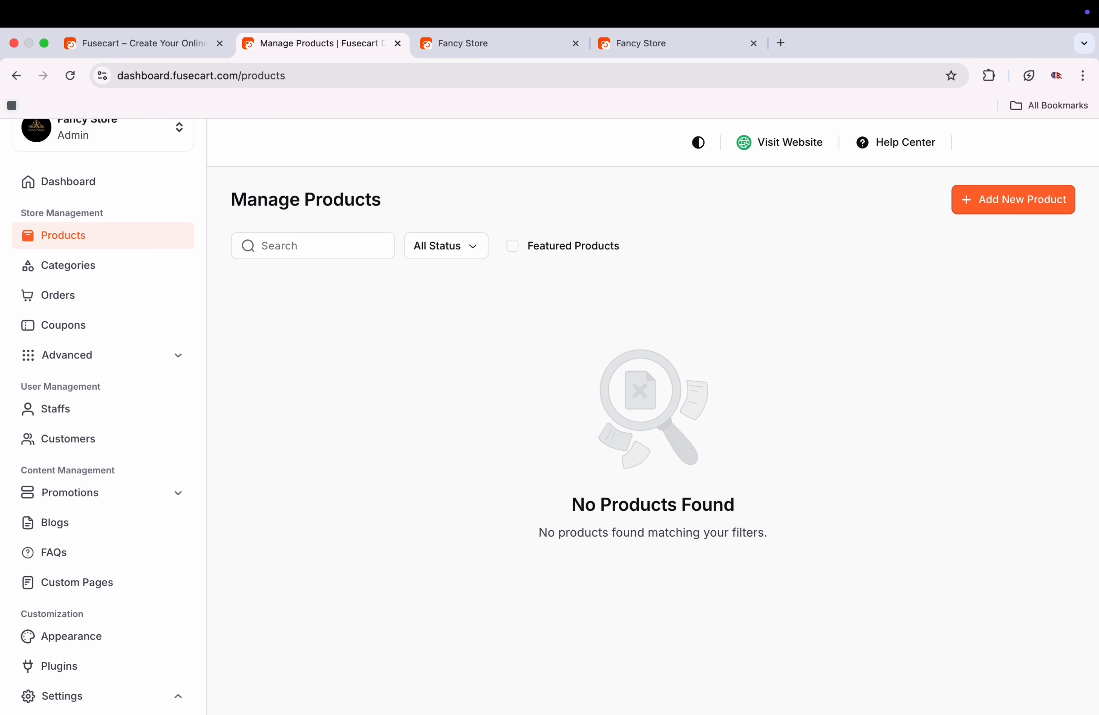
pyautogui.click(1018, 200)
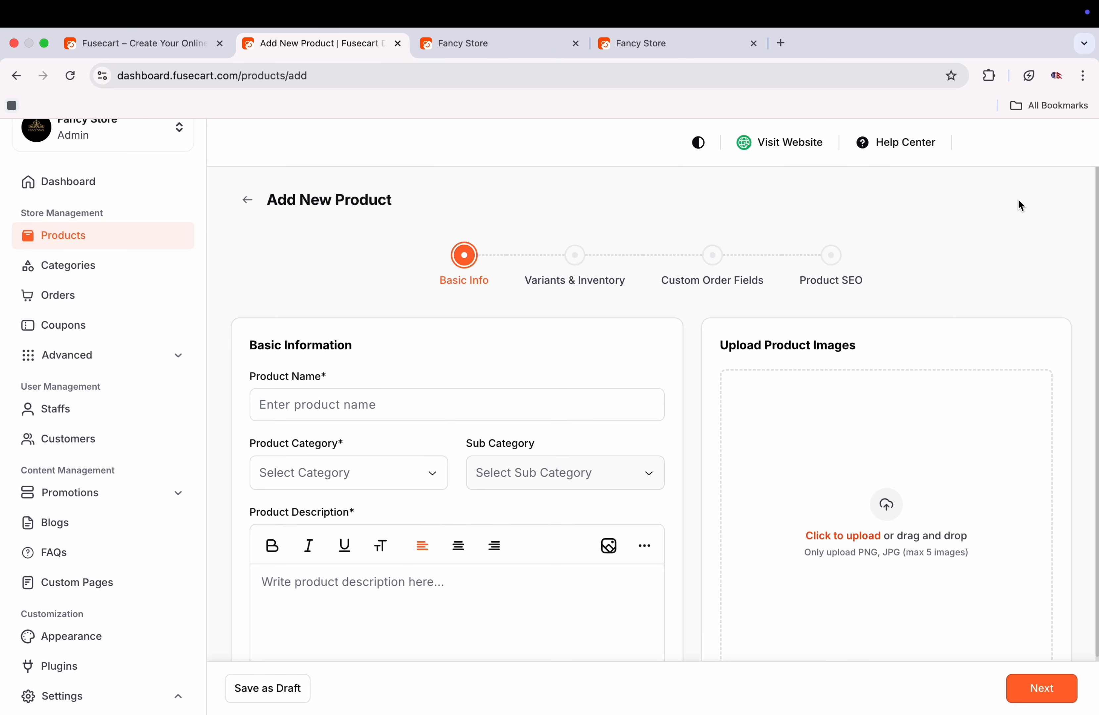
pyautogui.write('Yellow Top')
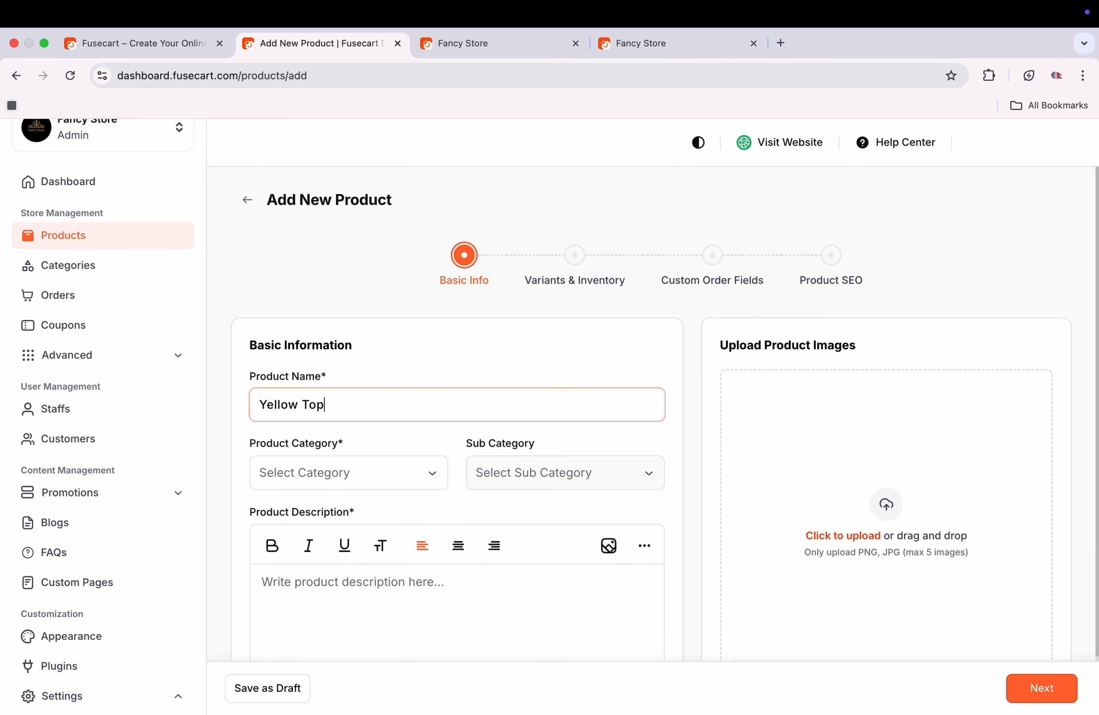
pyautogui.click(328, 470)
pyautogui.click(319, 506)
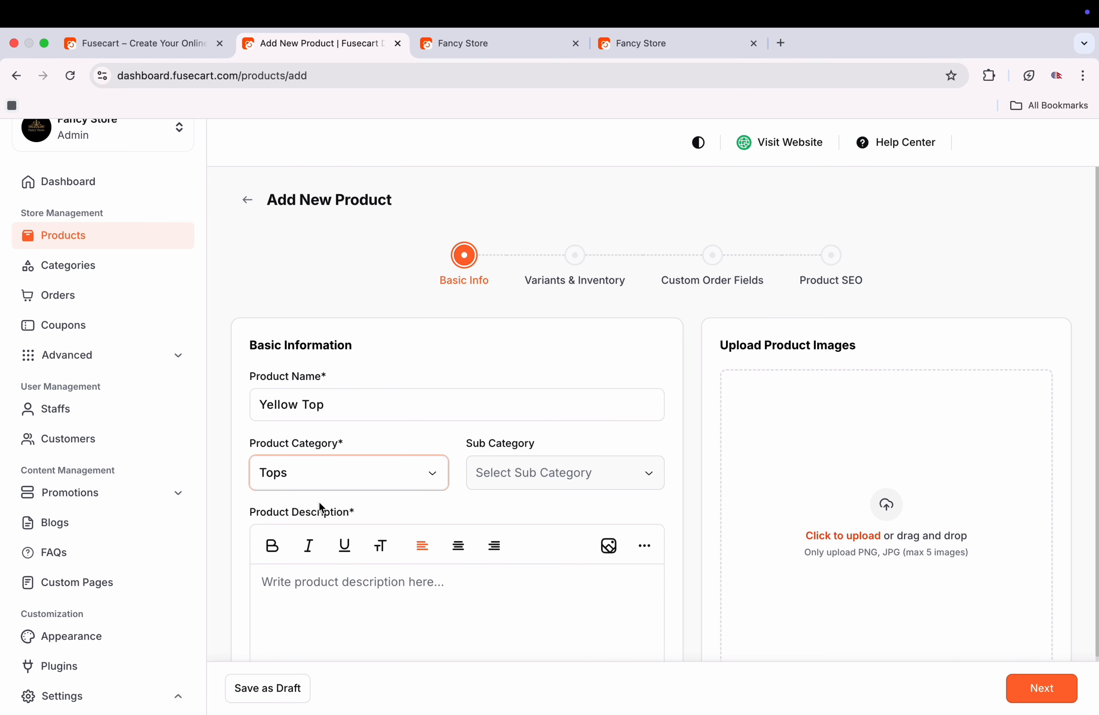
pyautogui.scroll(-3, 325, 506)
pyautogui.click(323, 525)
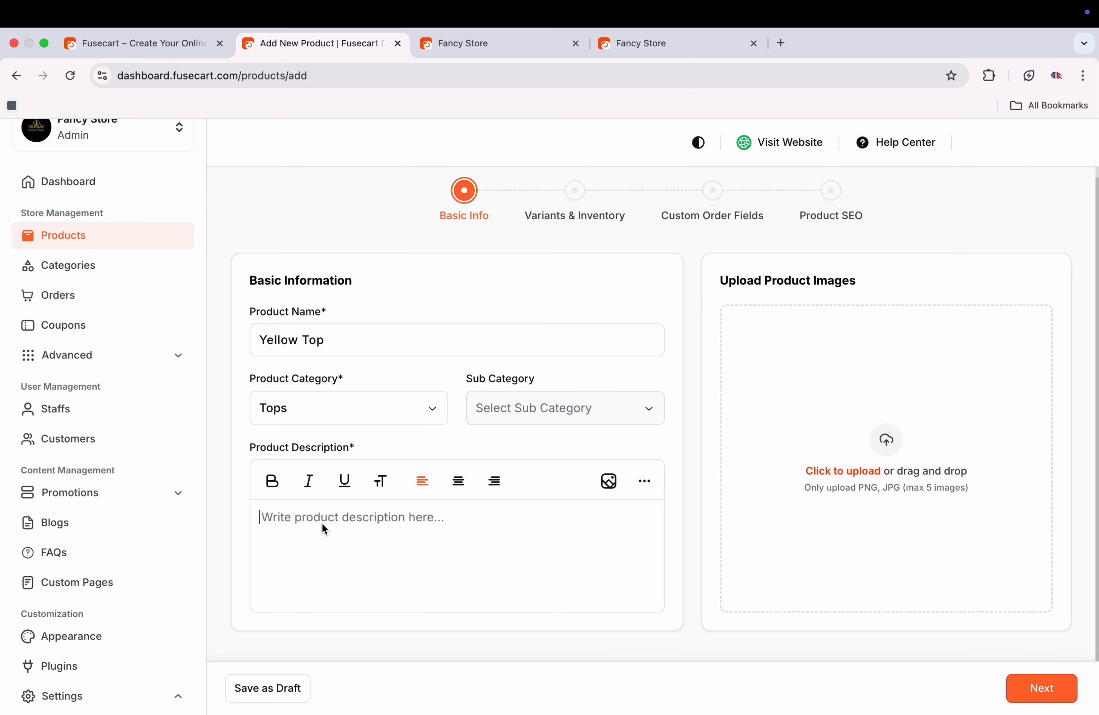
pyautogui.write('Cute yell')
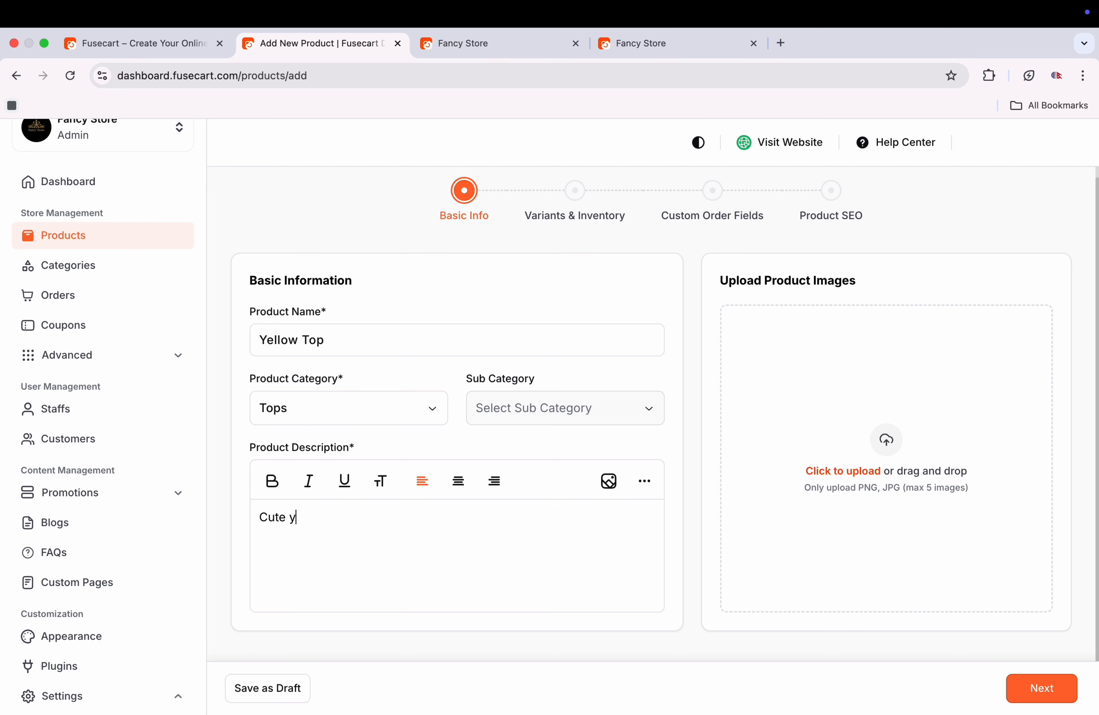
pyautogui.write('ow top')
# Upload the yellow floral top photo with its default crop as the product image and proceed to the variants and inventory stage.
pyautogui.click(857, 474)
pyautogui.doubleClick(457, 326)
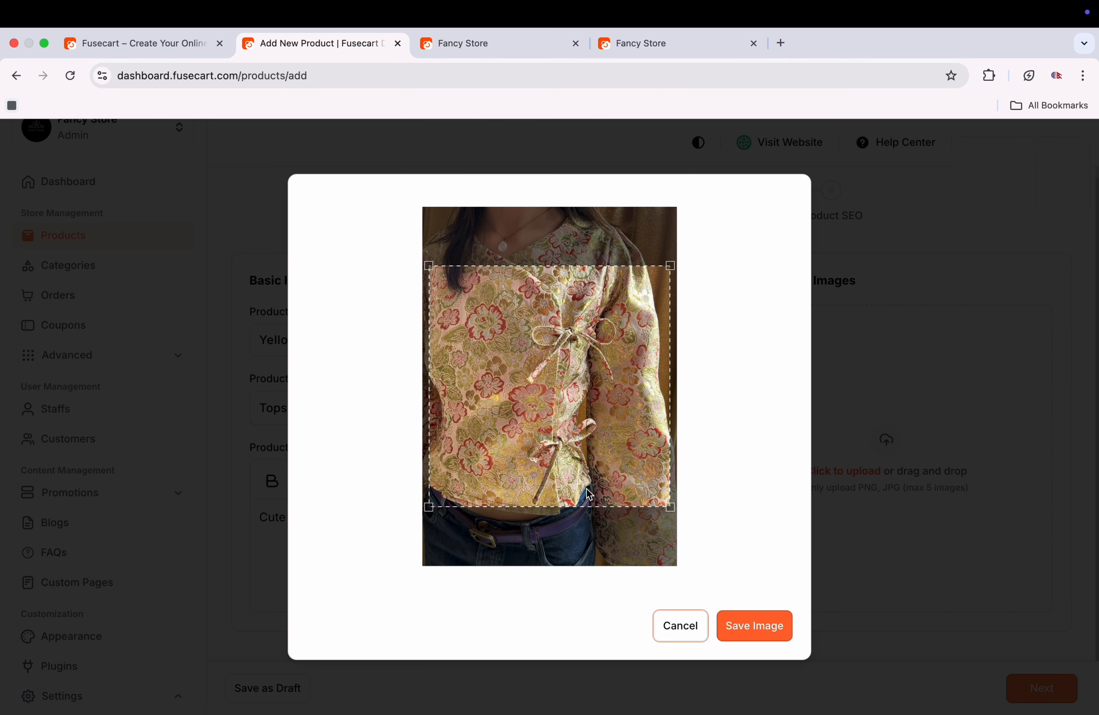
pyautogui.click(744, 627)
pyautogui.click(1056, 683)
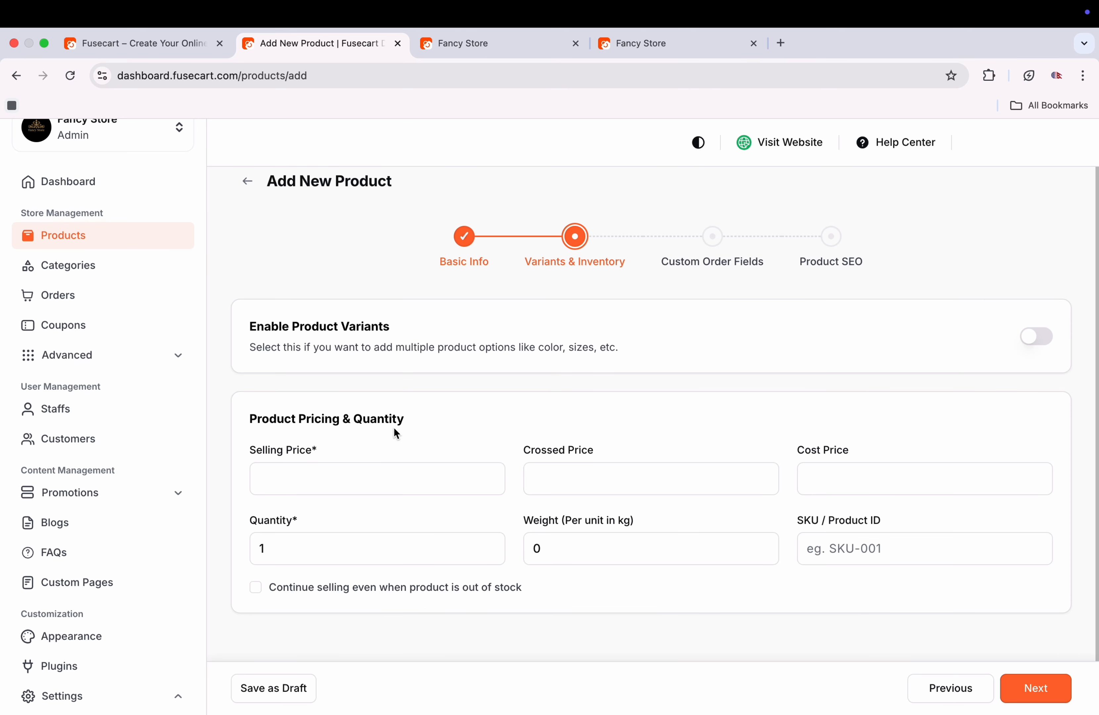
# Set the product's selling price to 1500, crossed price to 1800 and cost price to 1200.
pyautogui.click(351, 484)
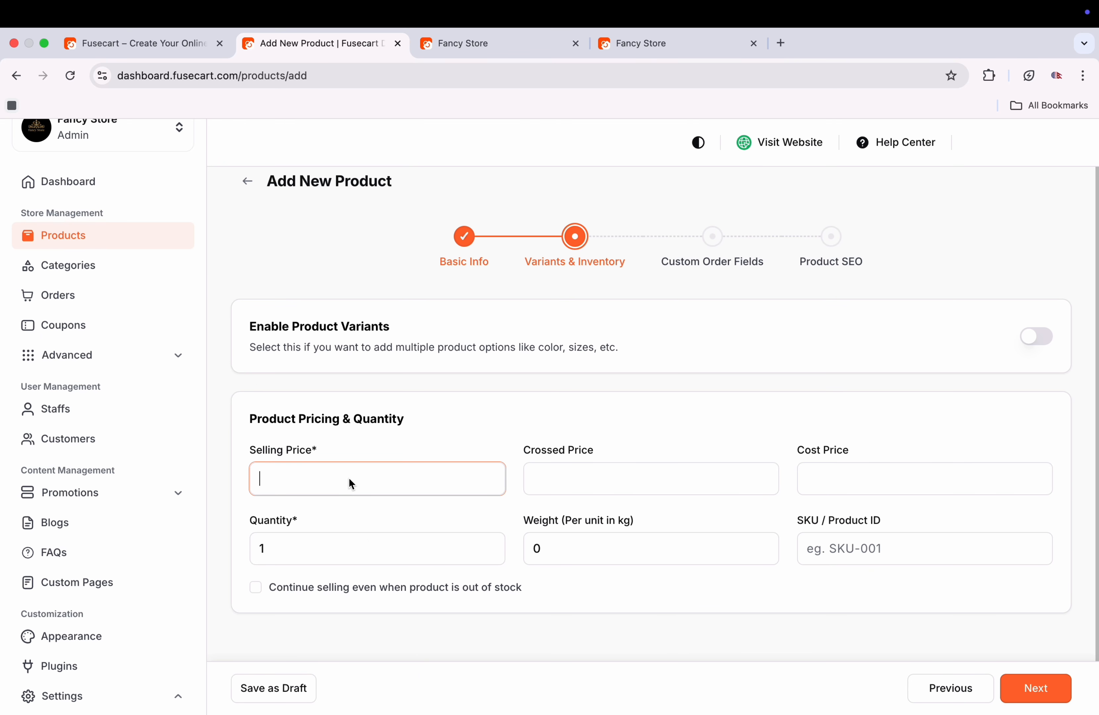
pyautogui.write('1500')
pyautogui.click(540, 480)
pyautogui.write('1800')
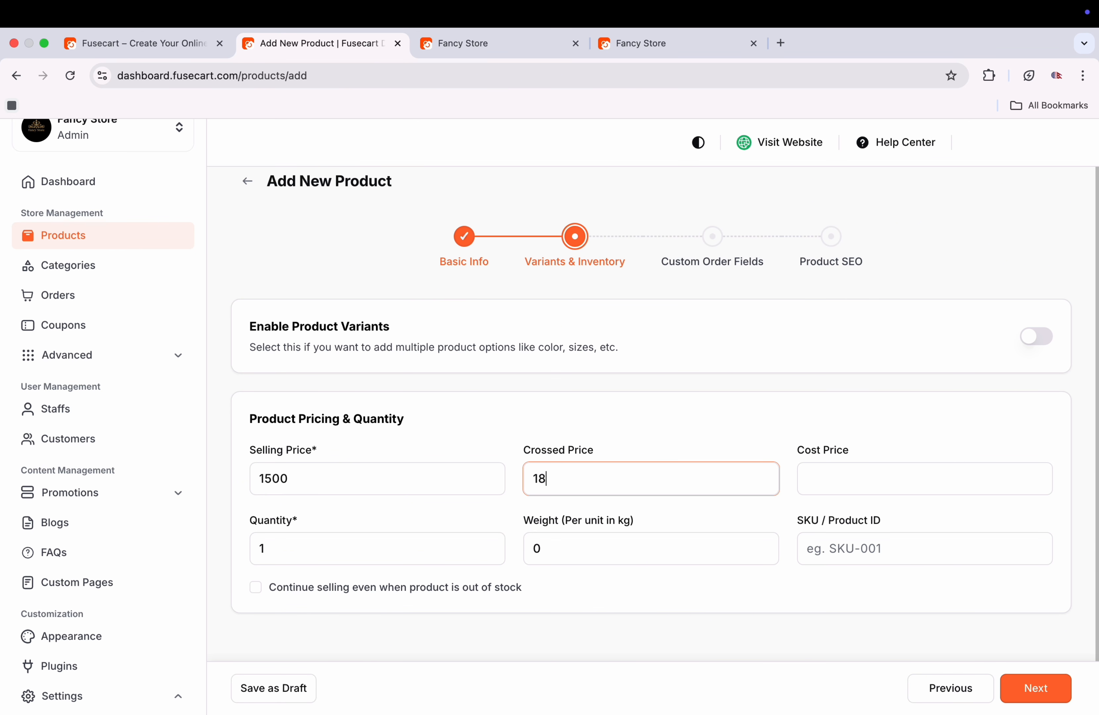
pyautogui.click(844, 486)
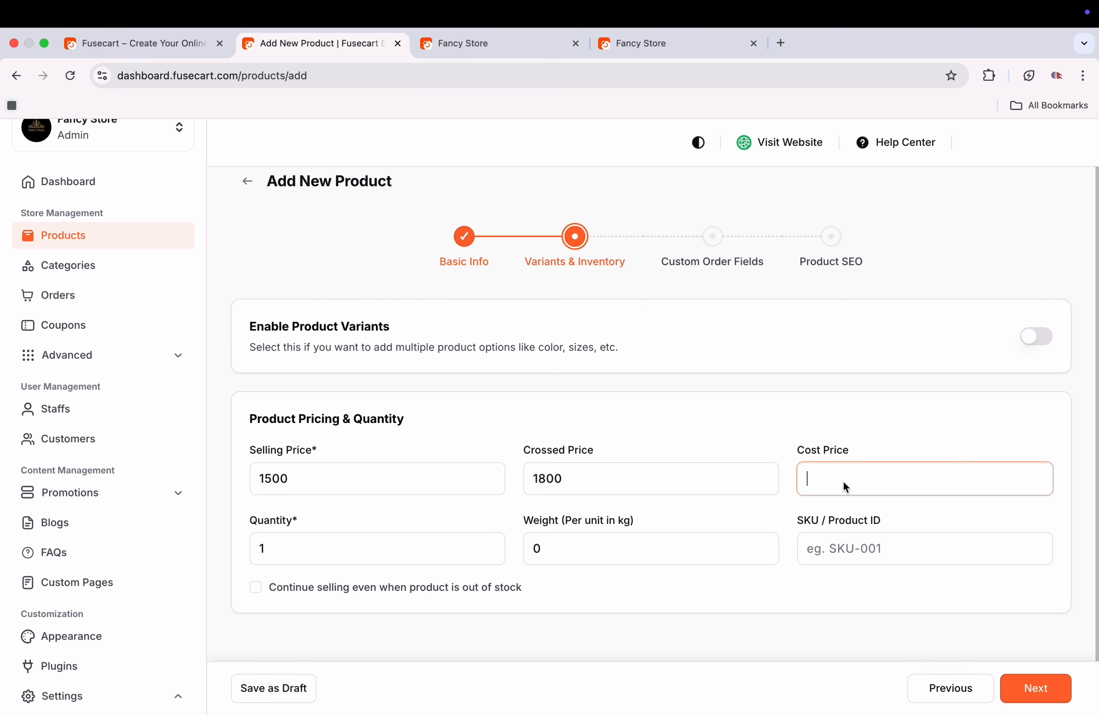
pyautogui.write('1200')
# Set the product's quantity to 25 and its weight per unit to 0.3 kg, and proceed to the custom order fields.
pyautogui.click(367, 554)
pyautogui.press('BackSpace')
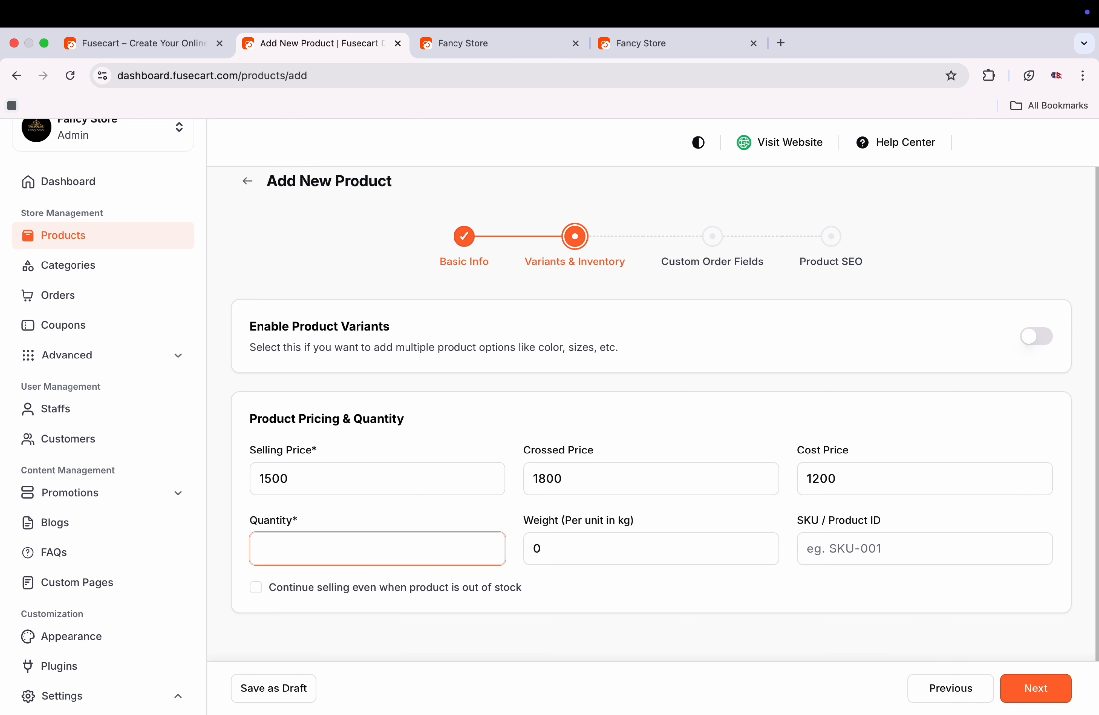
pyautogui.write('25')
pyautogui.click(555, 548)
pyautogui.write('.3')
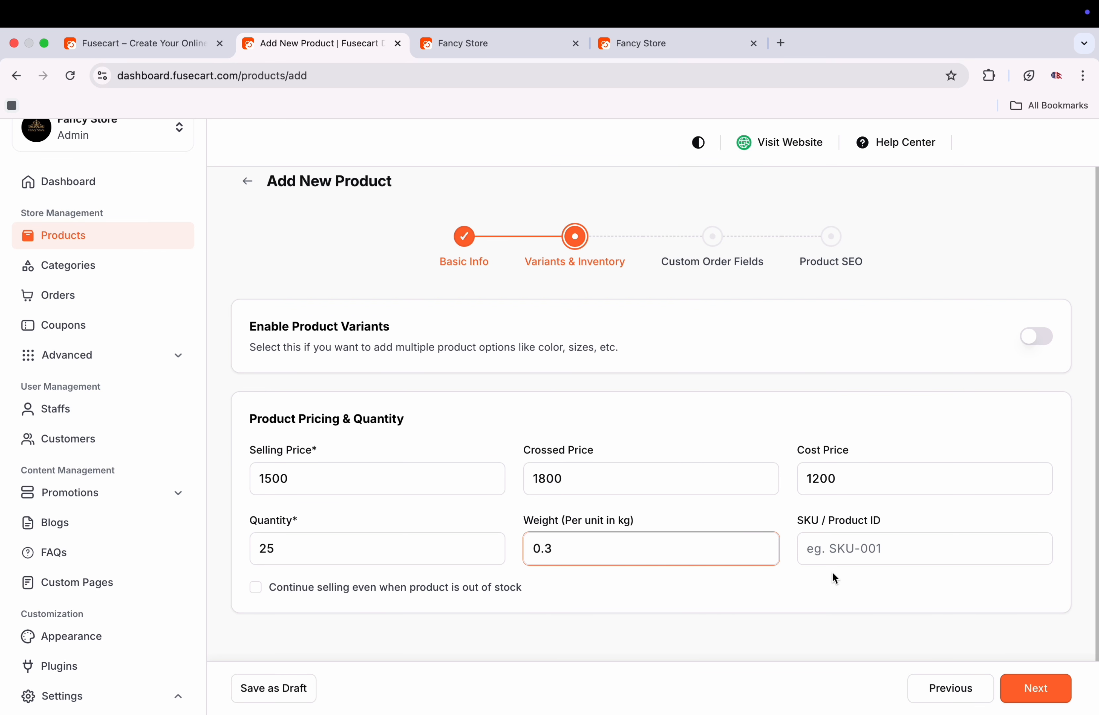
pyautogui.click(1024, 689)
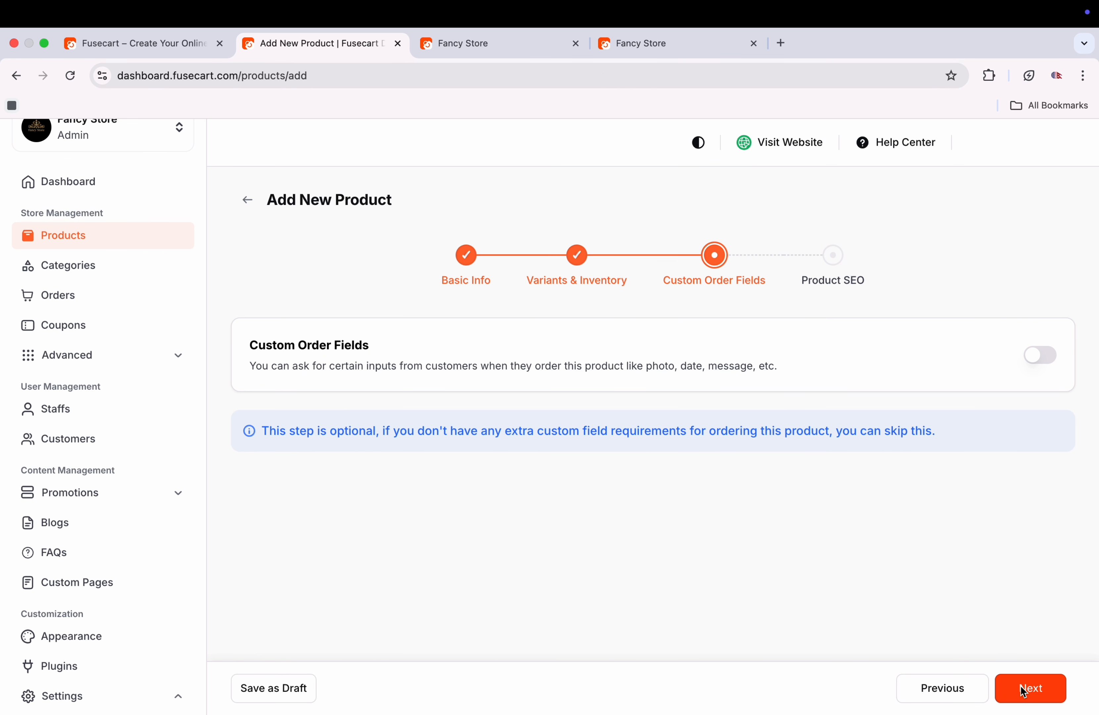
# Publish the Yellow Top product without custom order fields and with default SEO details, and check it on the store's website.
pyautogui.click(1023, 689)
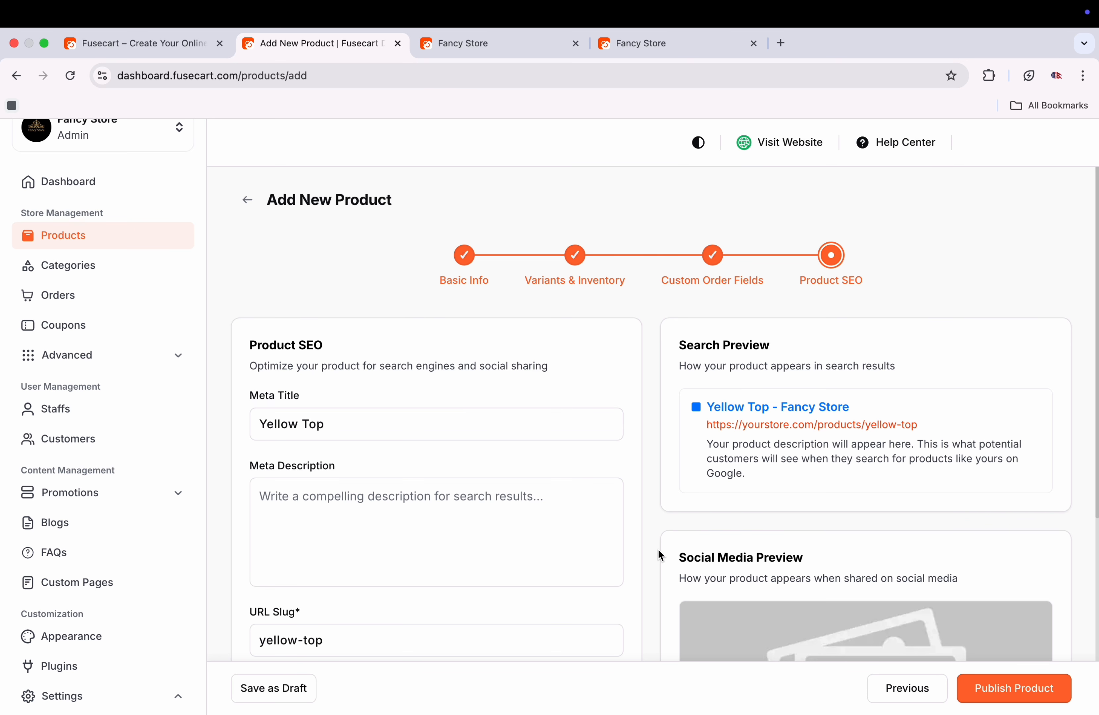
pyautogui.scroll(-3, 659, 552)
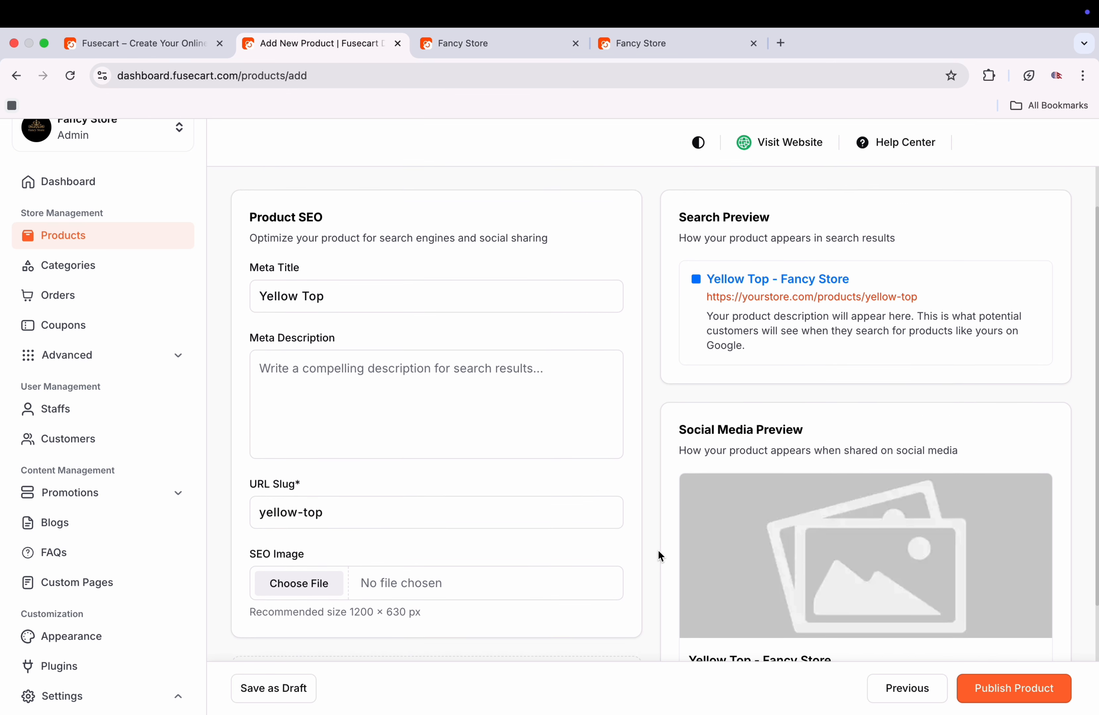
pyautogui.scroll(-3, 659, 552)
pyautogui.scroll(6, 658, 552)
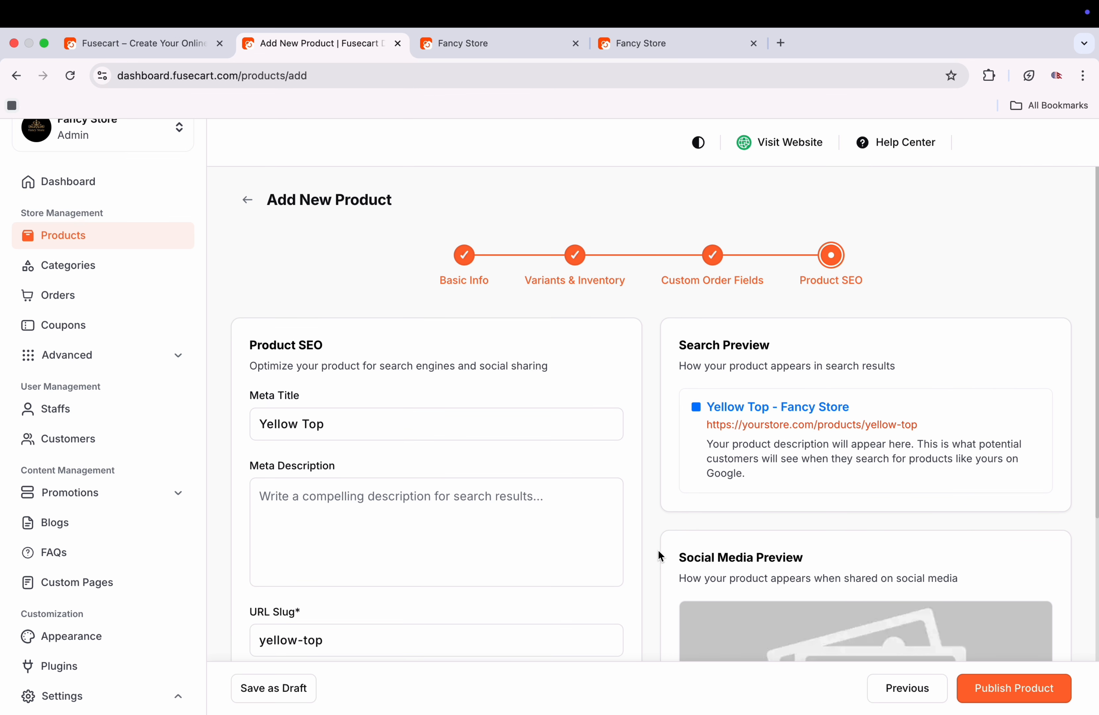
pyautogui.click(1010, 690)
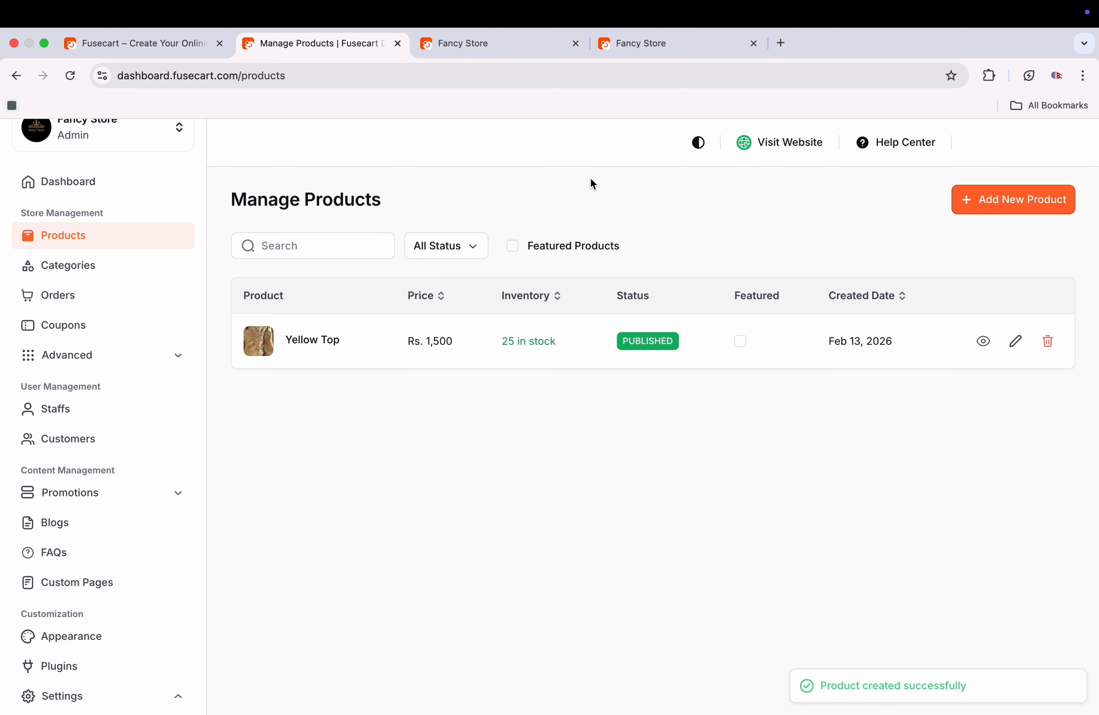
pyautogui.click(754, 144)
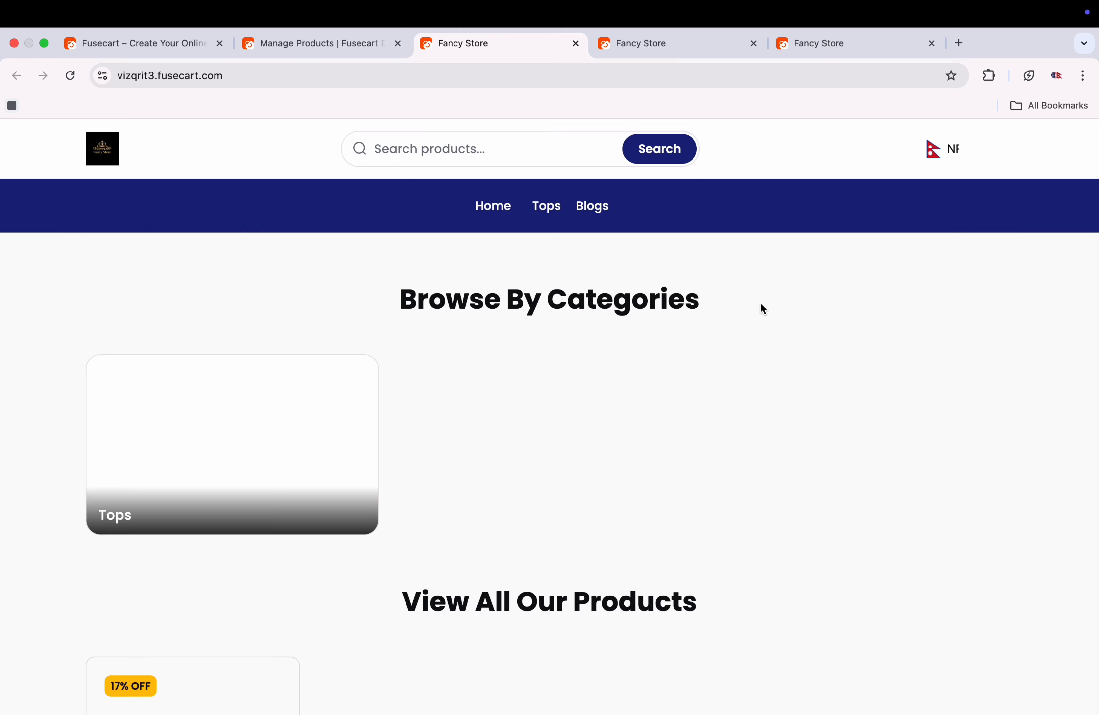
pyautogui.scroll(-5, 329, 625)
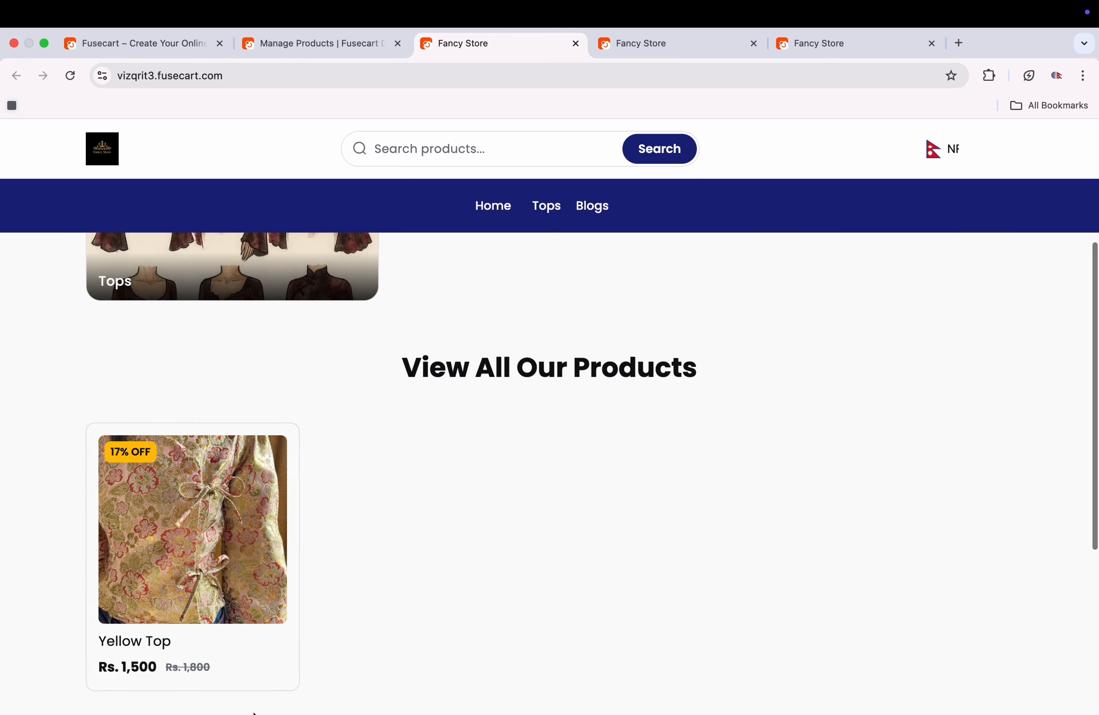
# In the store dashboard, start a new hero slider promotion named Fancy with the slider type Image.
pyautogui.click(305, 41)
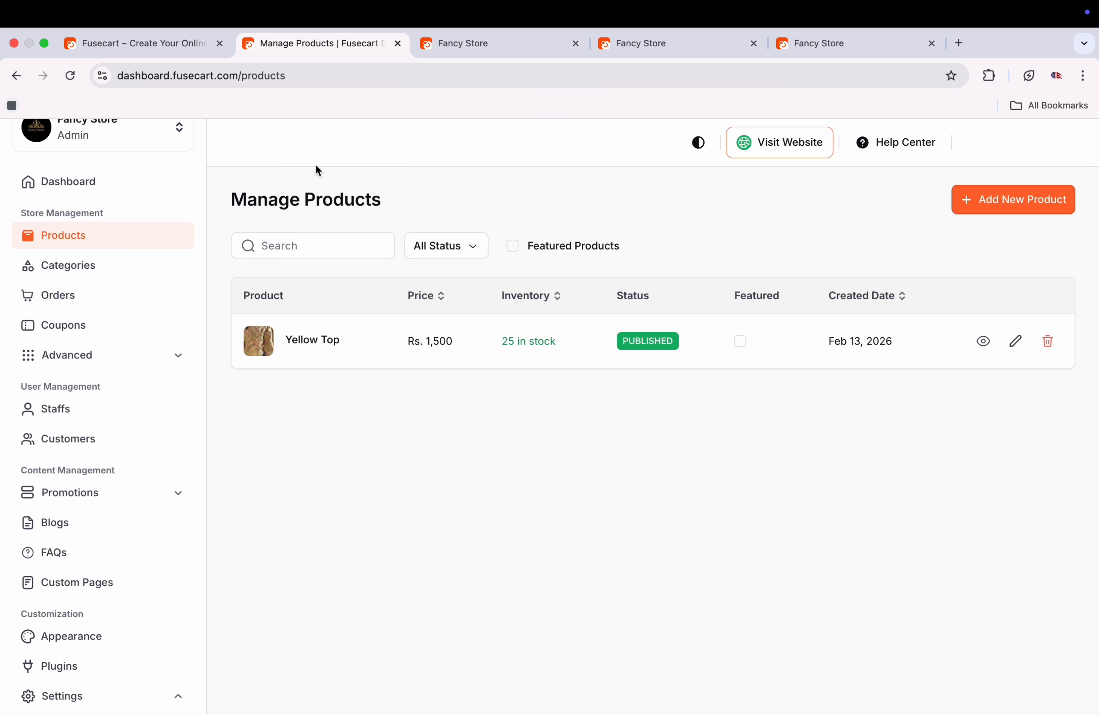
pyautogui.scroll(-1, 139, 427)
pyautogui.click(106, 444)
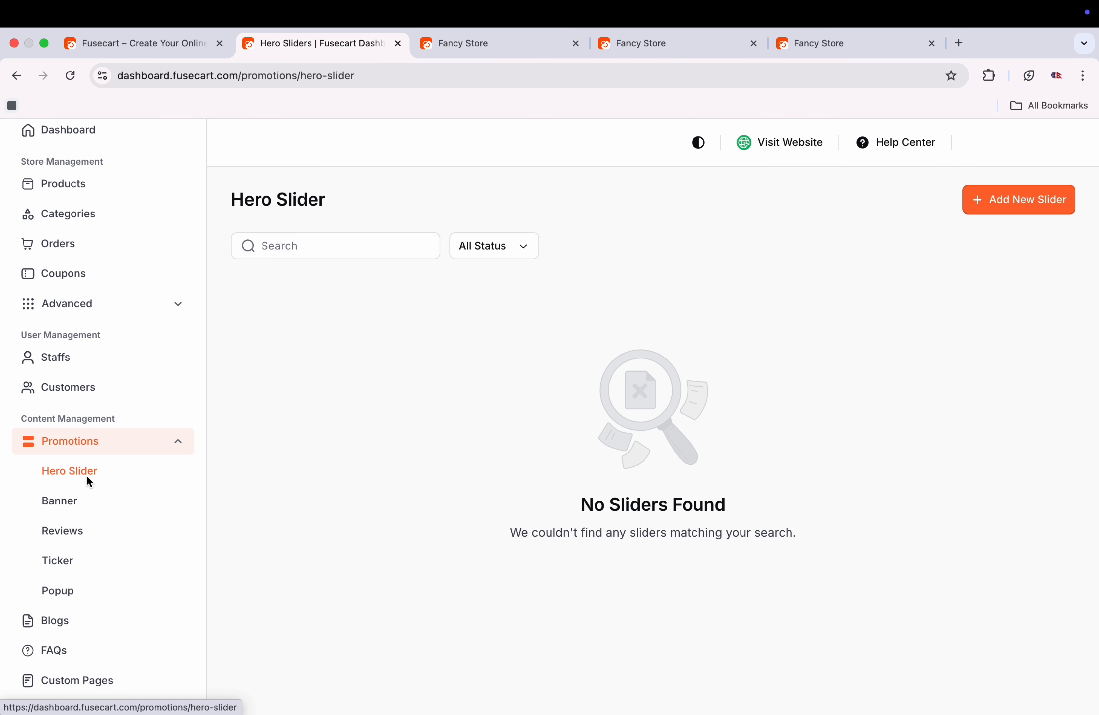
pyautogui.click(988, 197)
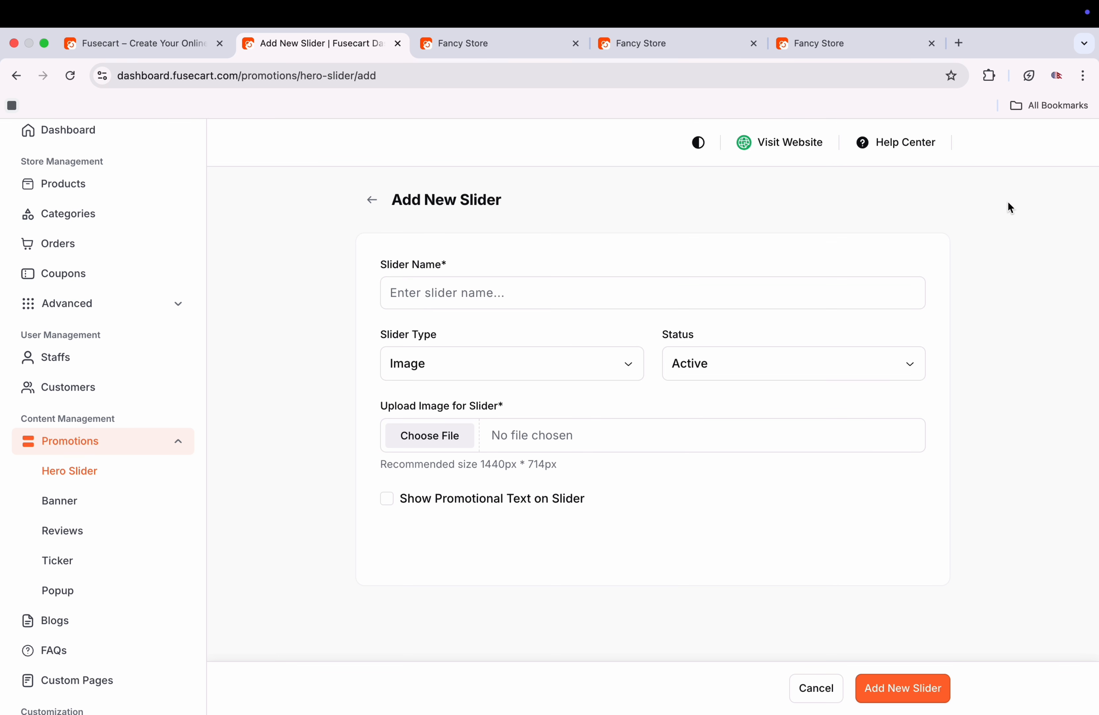
pyautogui.click(682, 294)
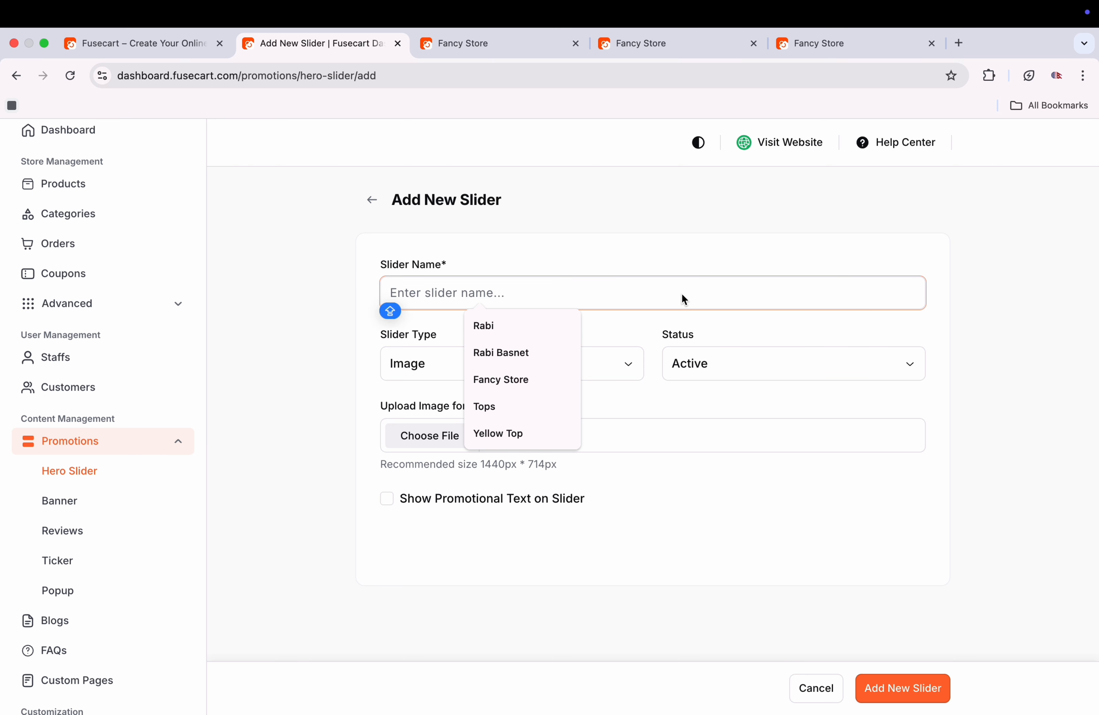
pyautogui.write('Fancy')
pyautogui.click(604, 366)
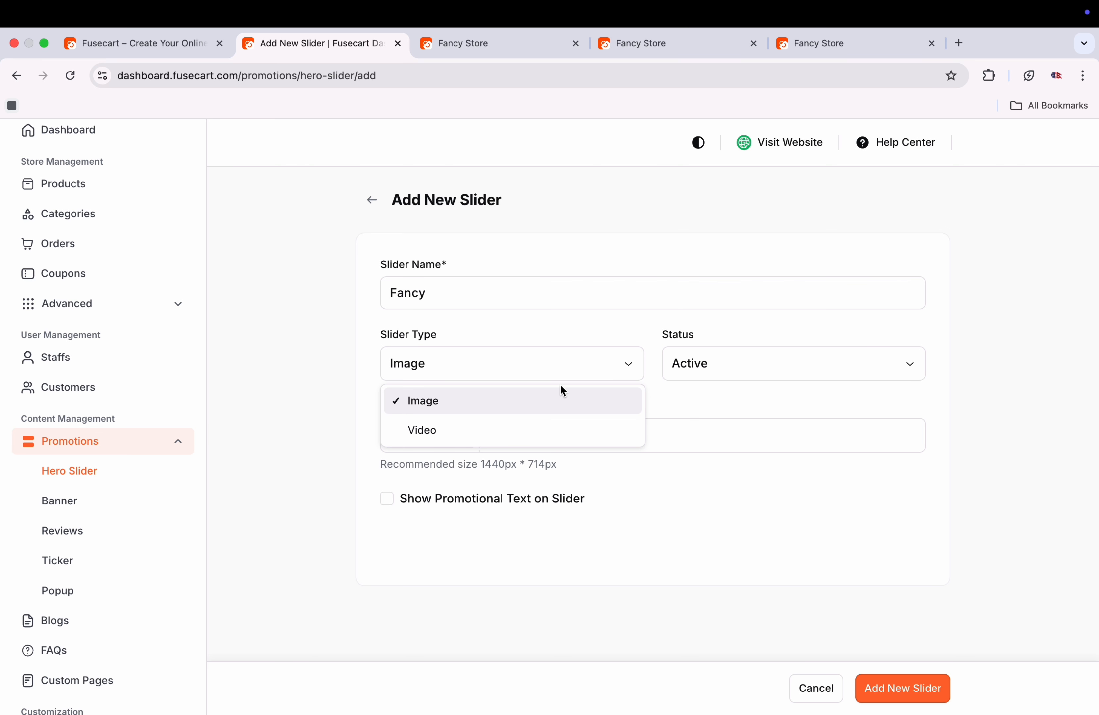
pyautogui.click(548, 411)
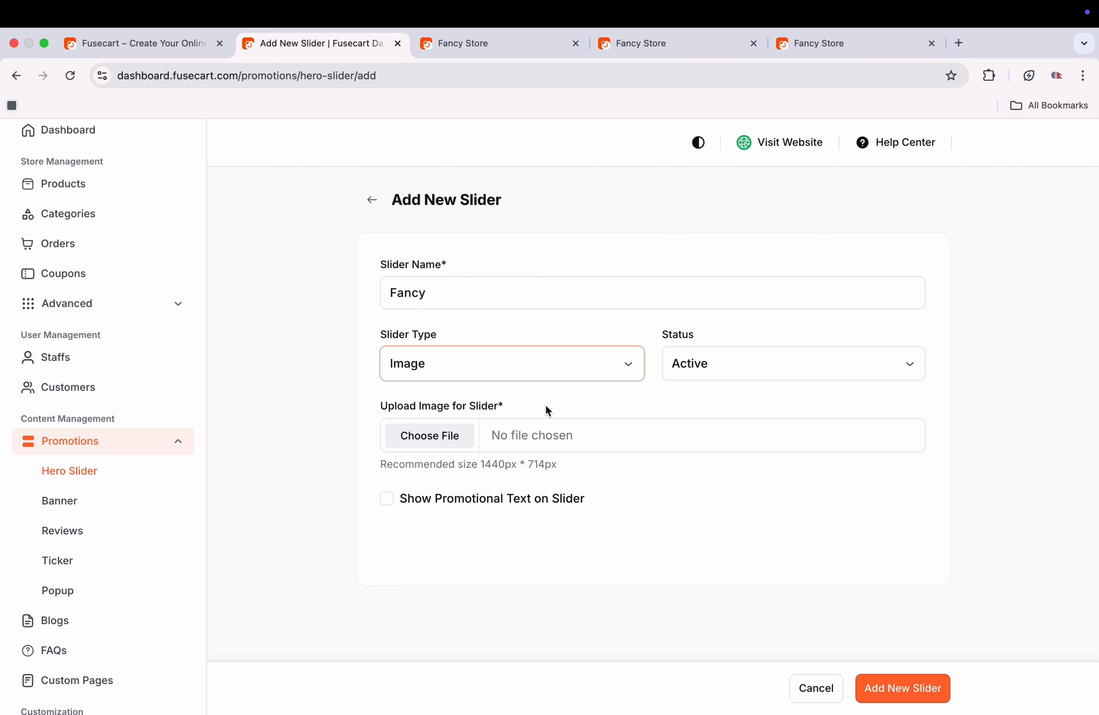
# Upload the Fancy Store banner picture as the slider image and add the active slider to the store.
pyautogui.click(462, 433)
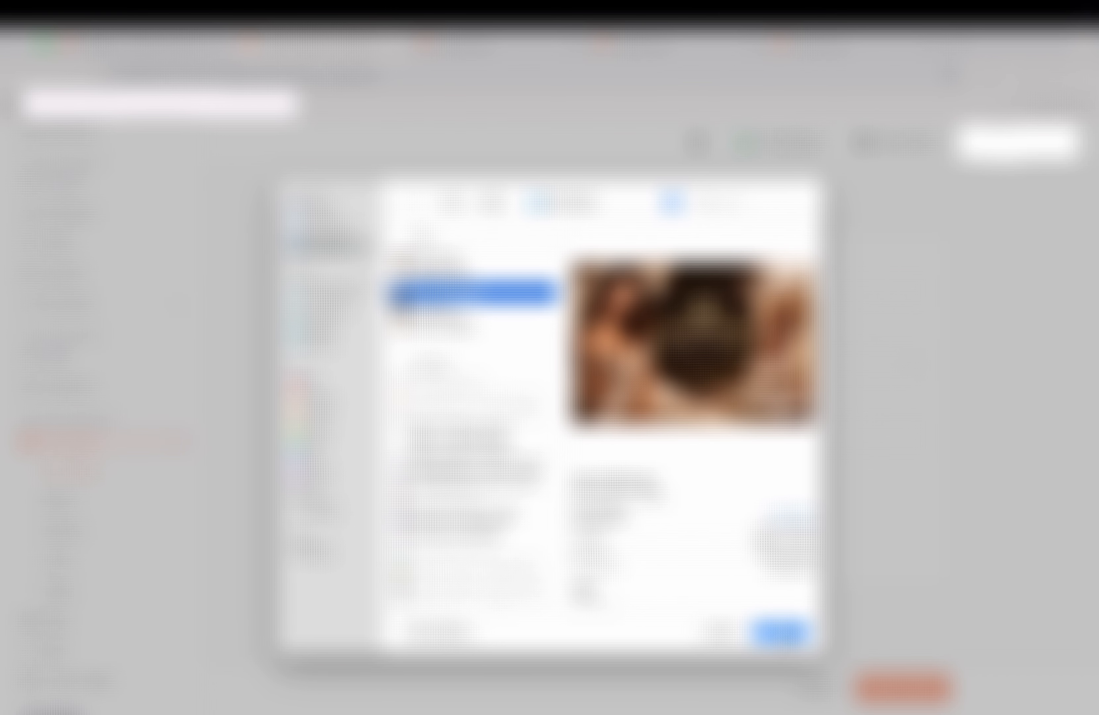
pyautogui.click(784, 636)
pyautogui.click(904, 688)
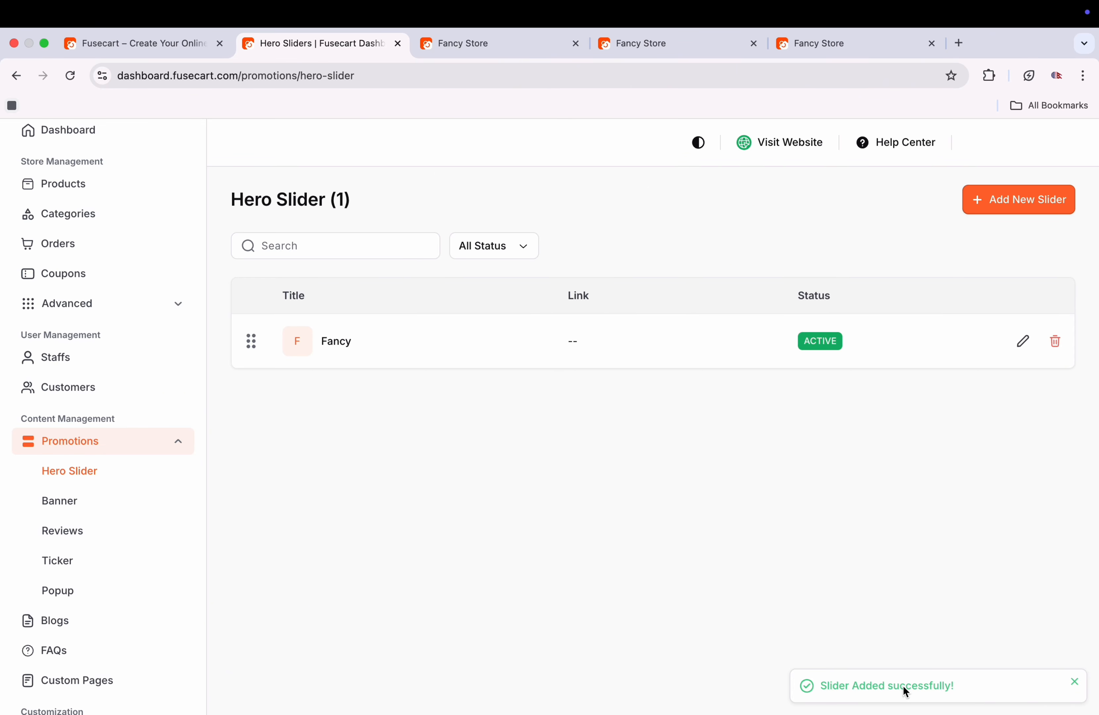
# Visit the store's website, open the Yellow Top product and proceed to checkout with one piece.
pyautogui.click(764, 144)
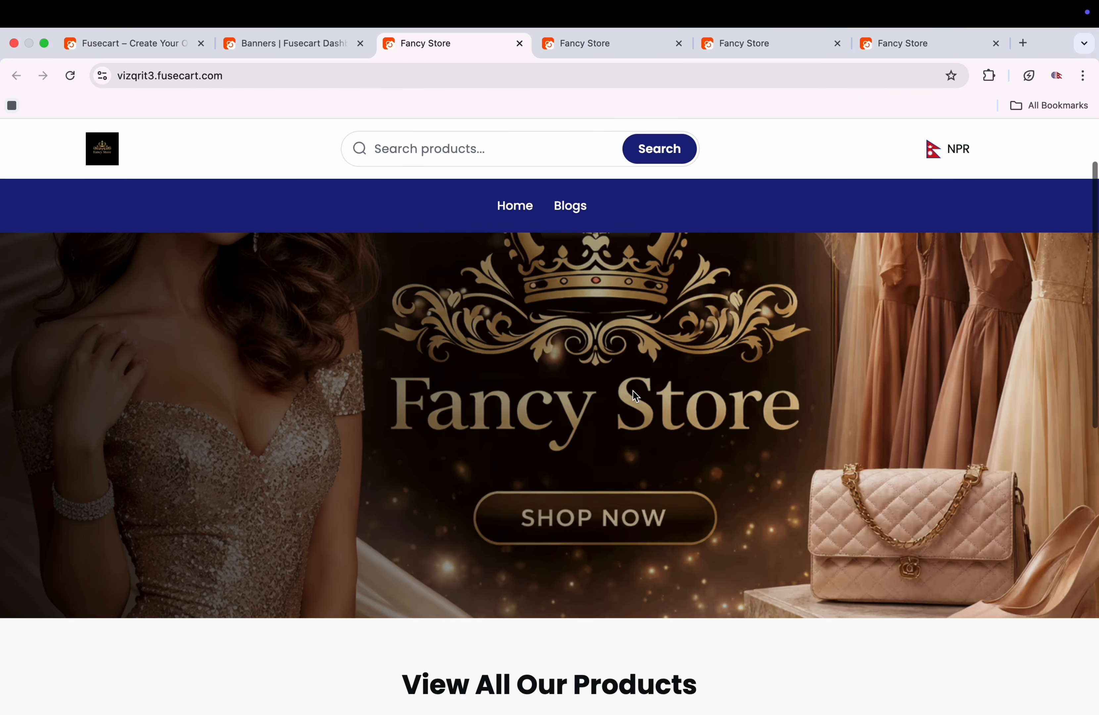
pyautogui.scroll(-8, 634, 394)
pyautogui.click(192, 501)
pyautogui.click(720, 493)
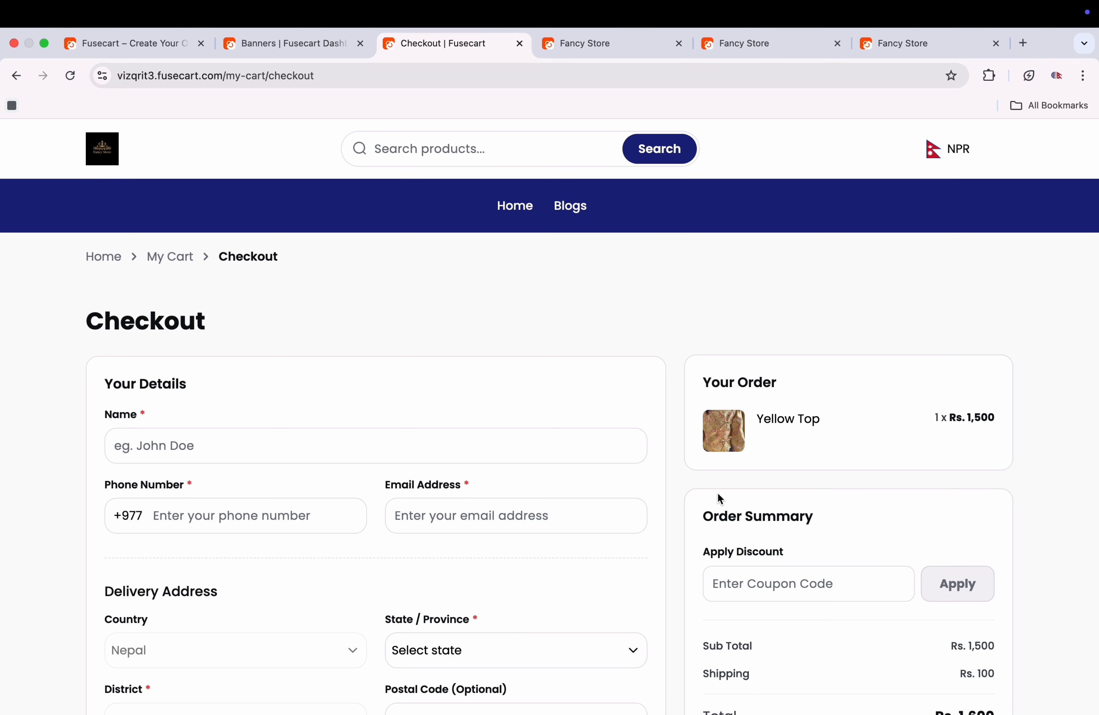
# Fill in the checkout contact and delivery fields from the saved customer profile and try to place the order.
pyautogui.scroll(-2, 718, 495)
pyautogui.click(561, 355)
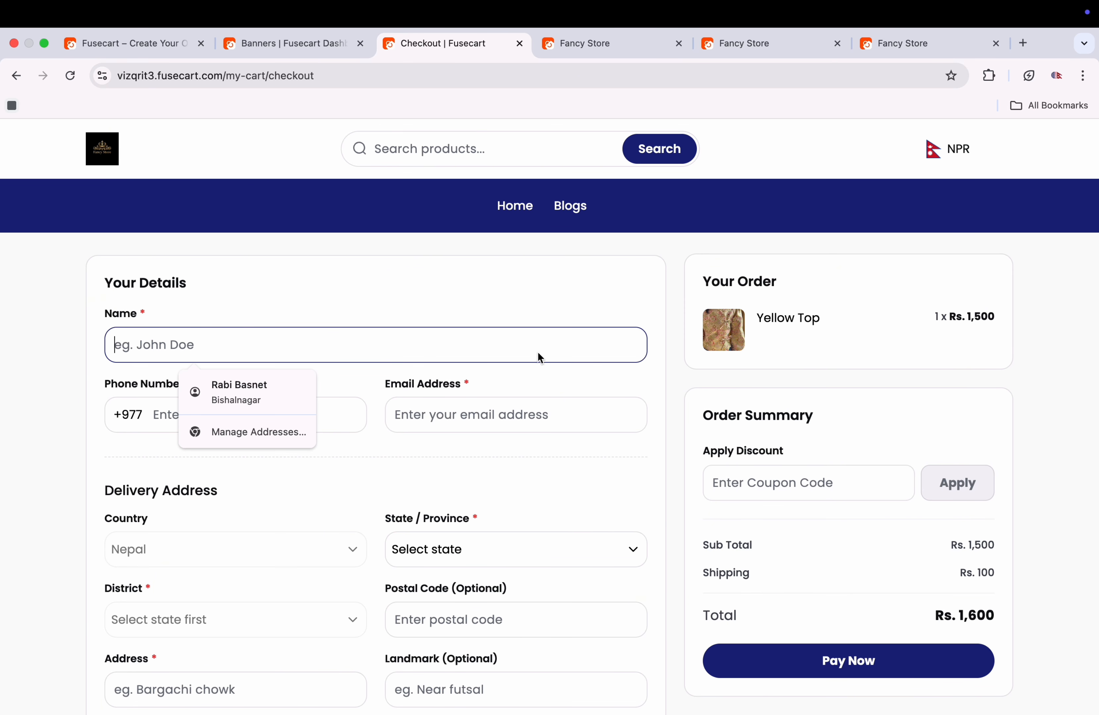
pyautogui.click(260, 389)
pyautogui.scroll(-5, 281, 395)
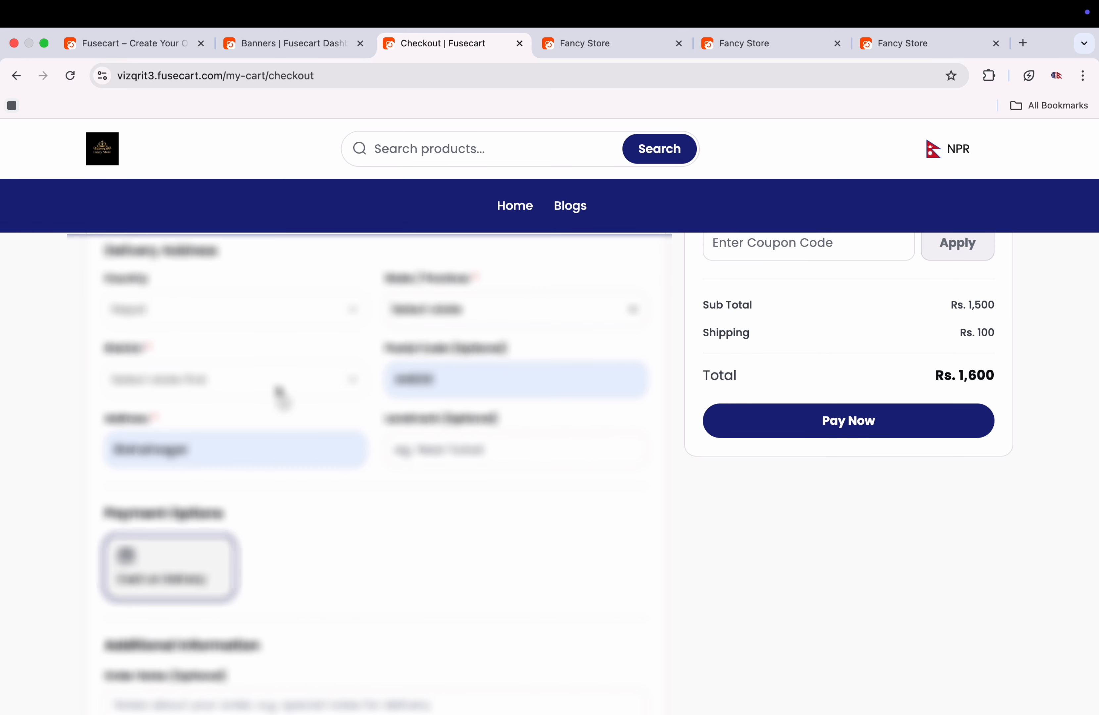
pyautogui.scroll(2, 279, 393)
pyautogui.scroll(-8, 277, 388)
pyautogui.scroll(9, 277, 386)
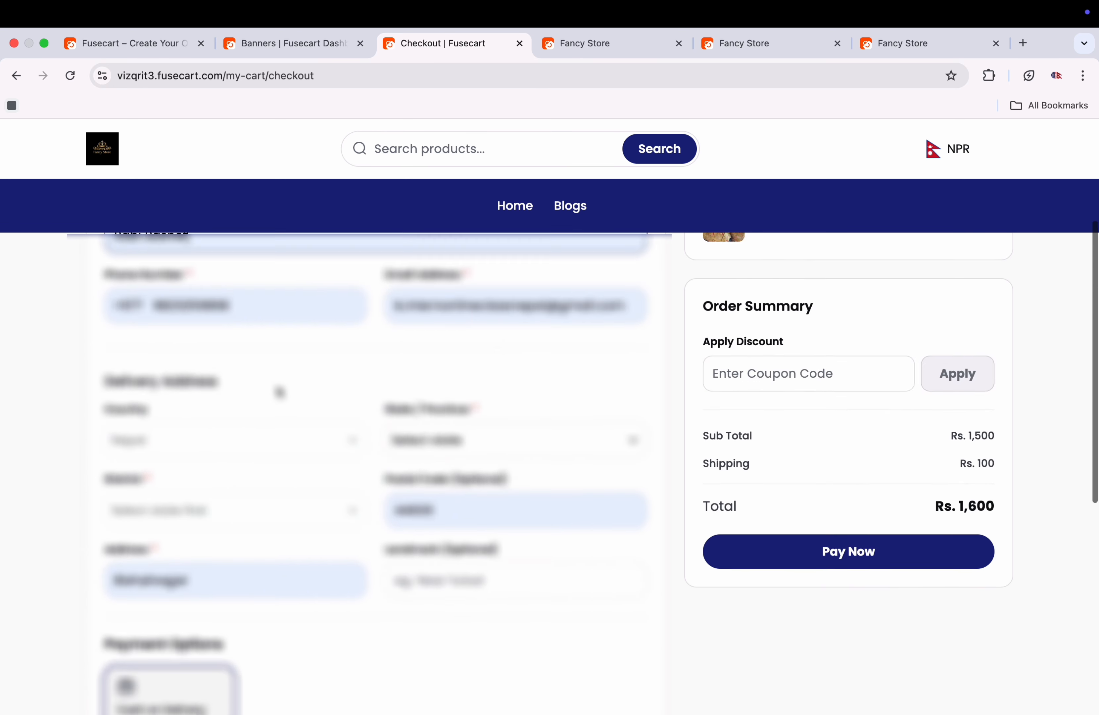
pyautogui.scroll(3, 278, 387)
pyautogui.scroll(-1, 830, 596)
pyautogui.click(815, 645)
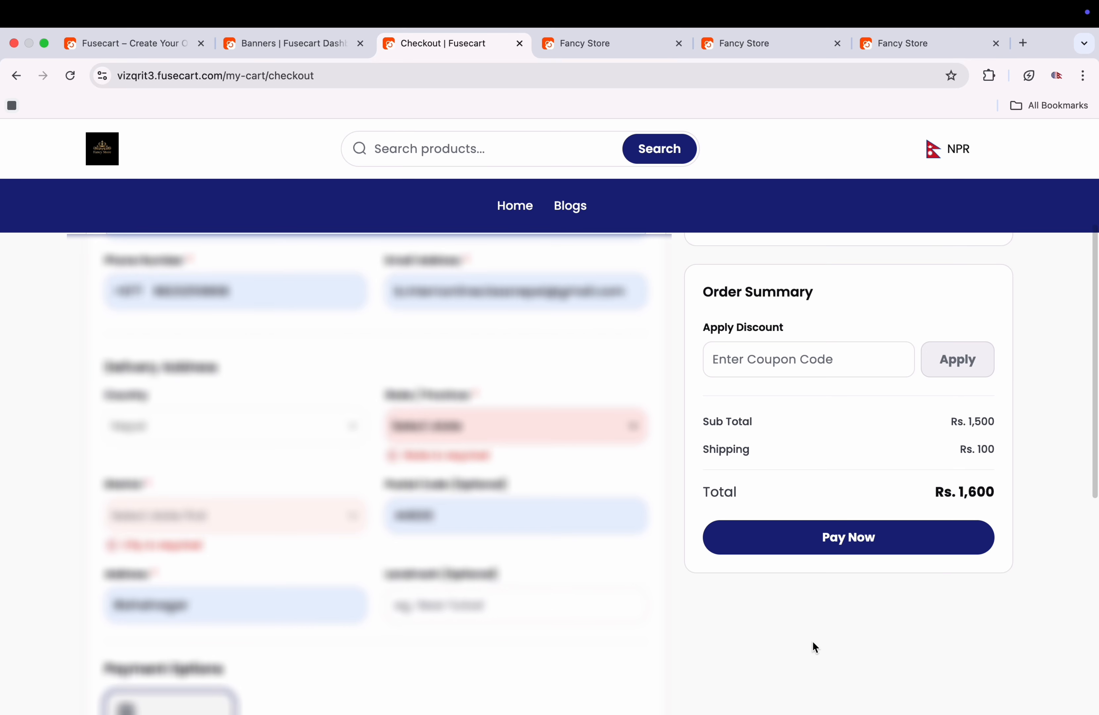
# Select the customer's state and district in the delivery address and place the order with Cash on Delivery.
pyautogui.click(538, 428)
pyautogui.click(517, 508)
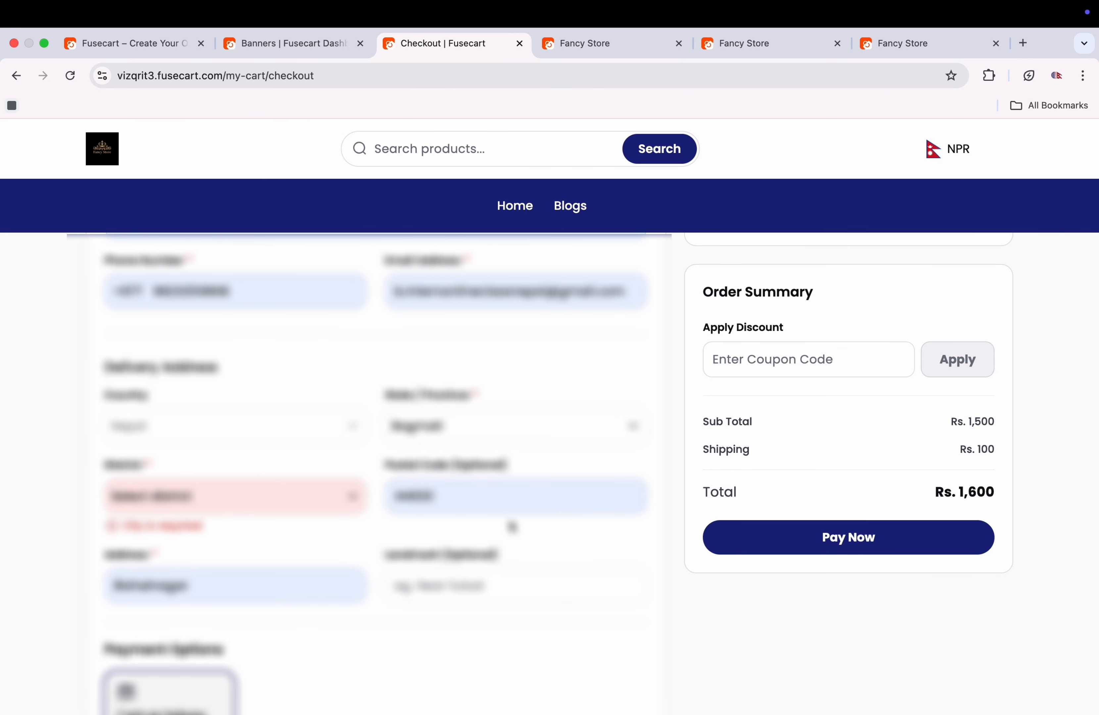
pyautogui.click(250, 500)
pyautogui.click(232, 321)
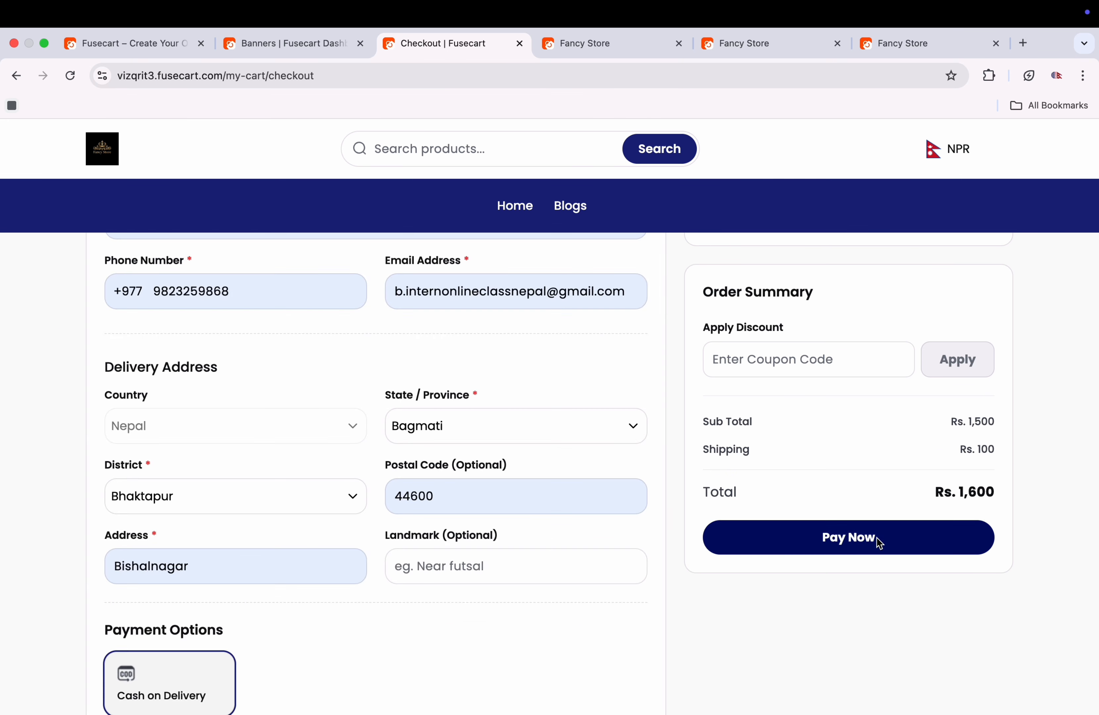
pyautogui.click(877, 537)
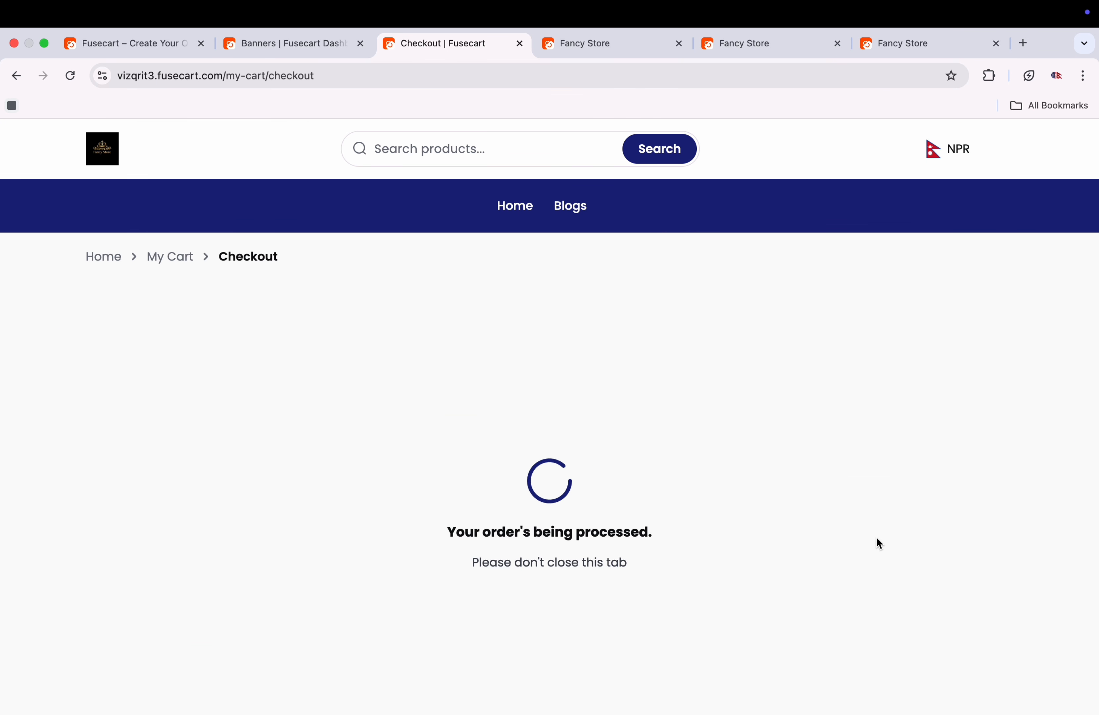
# Review the order confirmation page and check the new order in the store dashboard's order list.
pyautogui.scroll(-7, 877, 537)
pyautogui.scroll(4, 877, 536)
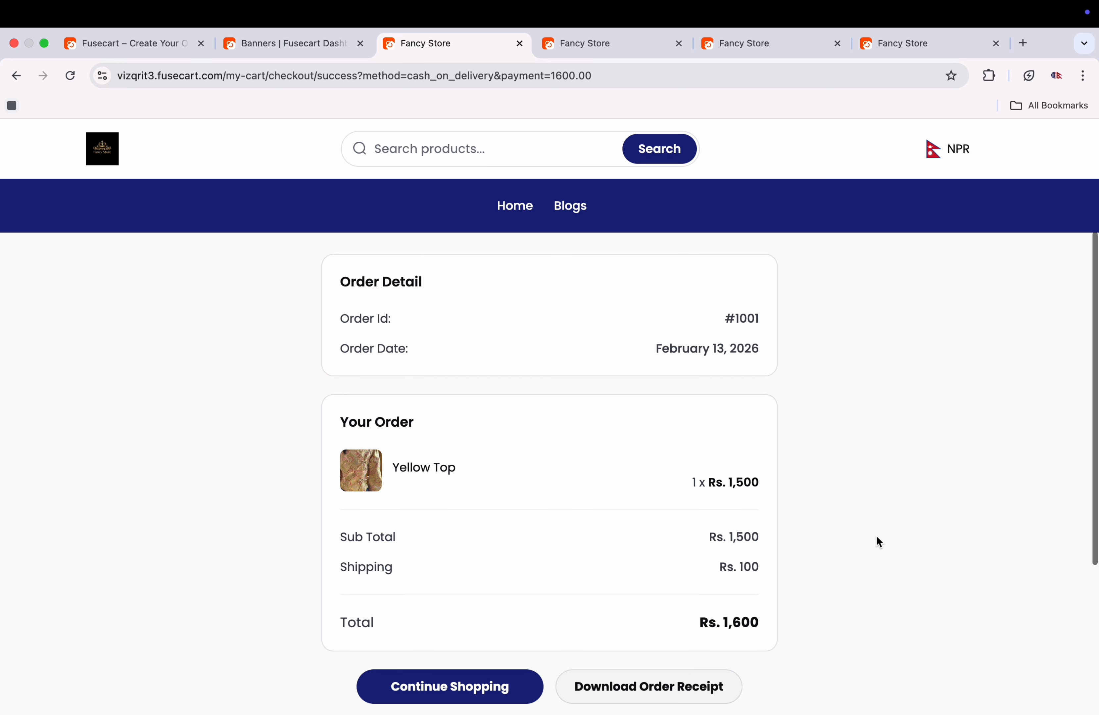
pyautogui.scroll(4, 878, 538)
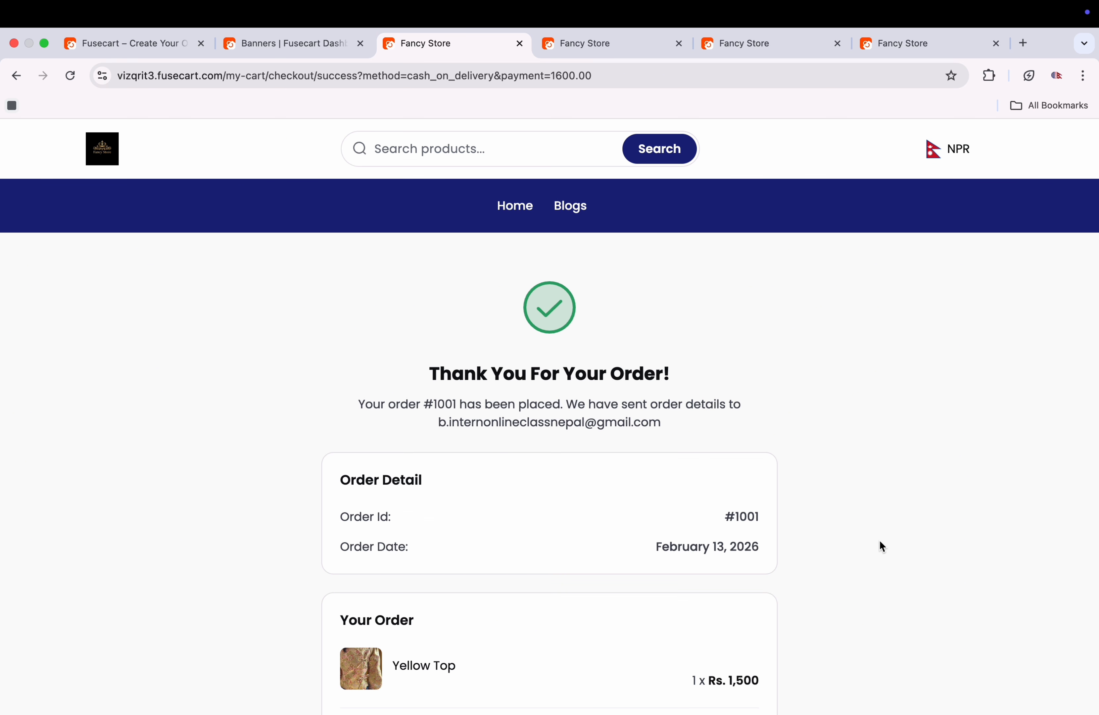
pyautogui.click(291, 43)
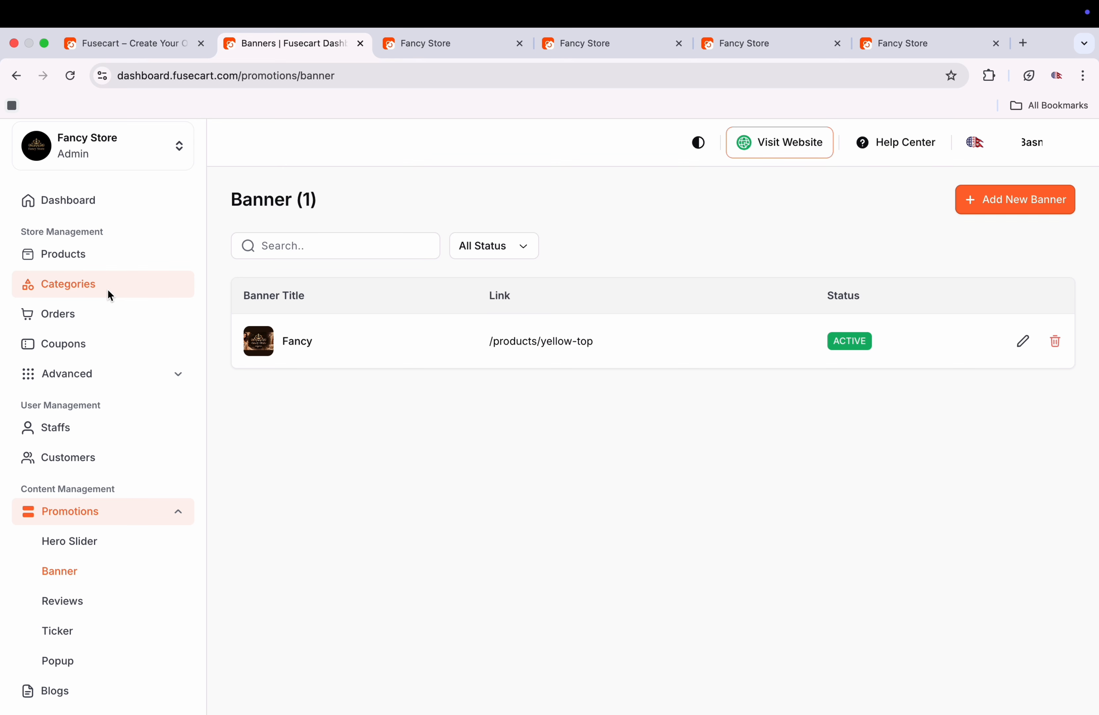
pyautogui.click(109, 313)
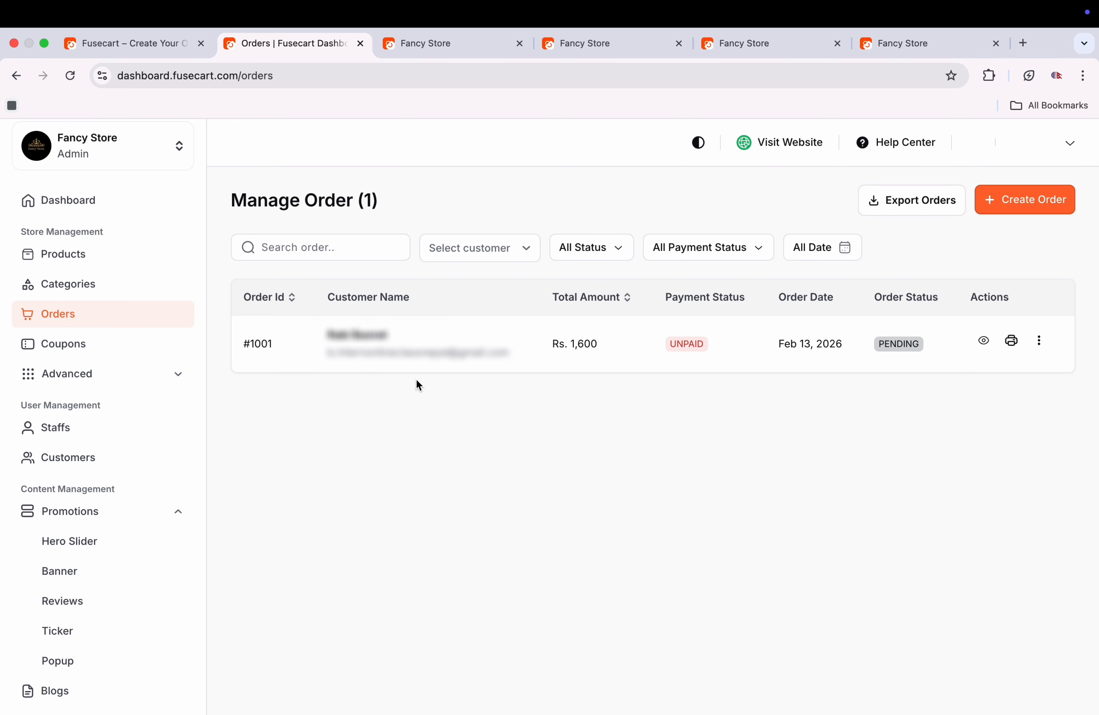
# Return to the store's website, load its home page afresh and examine it from the hero slider to the footer.
pyautogui.press('super+4')
pyautogui.scroll(5, 394, 388)
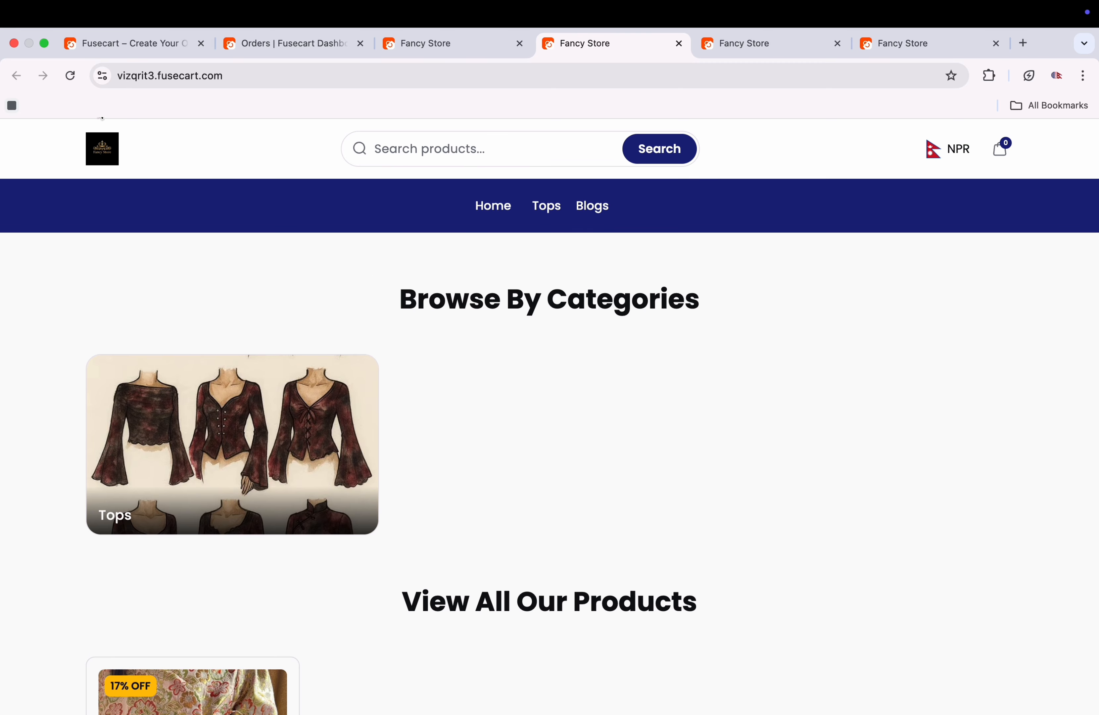
pyautogui.click(99, 139)
pyautogui.scroll(-5, 307, 374)
pyautogui.scroll(-10, 320, 338)
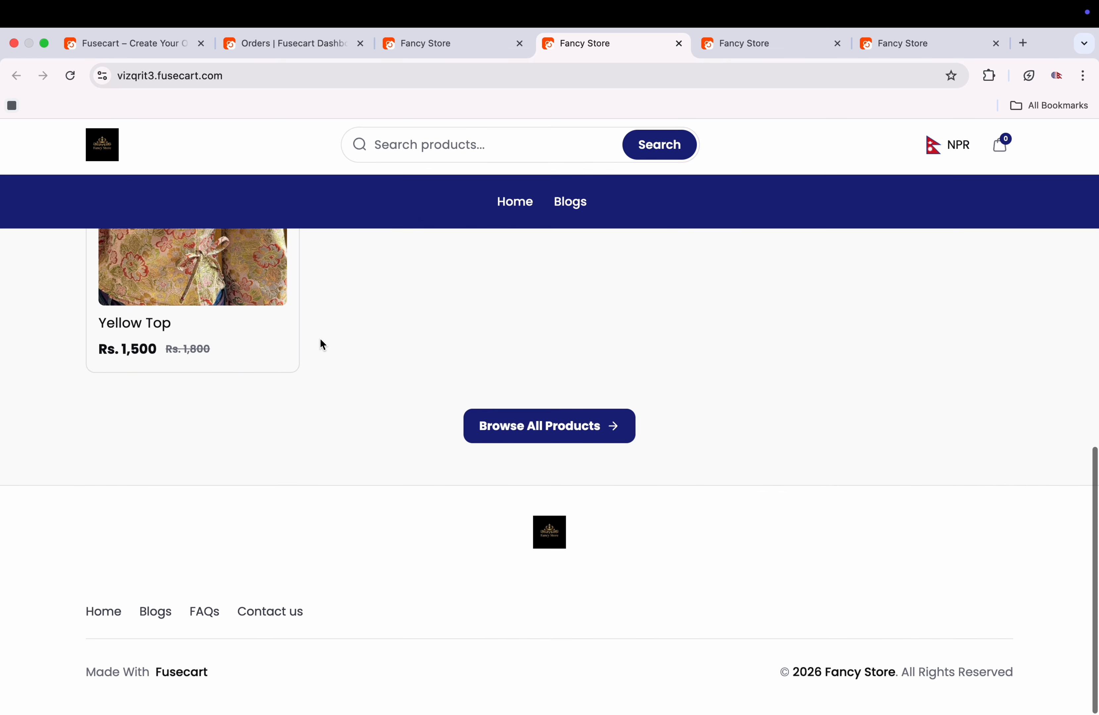
pyautogui.scroll(10, 321, 341)
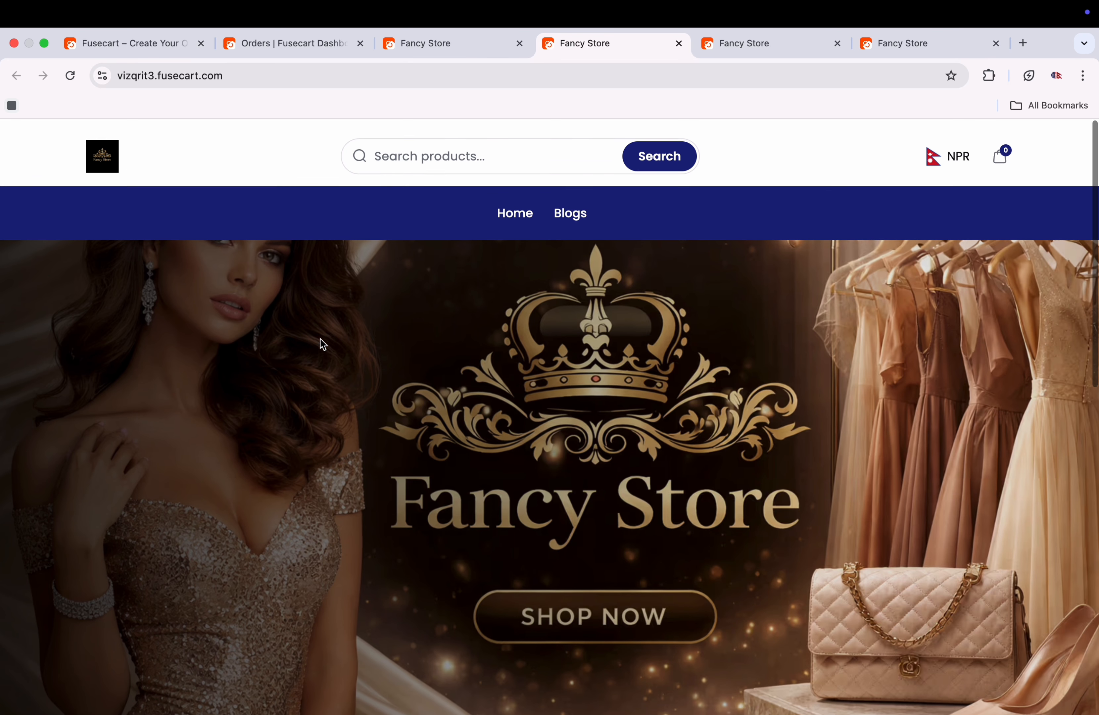